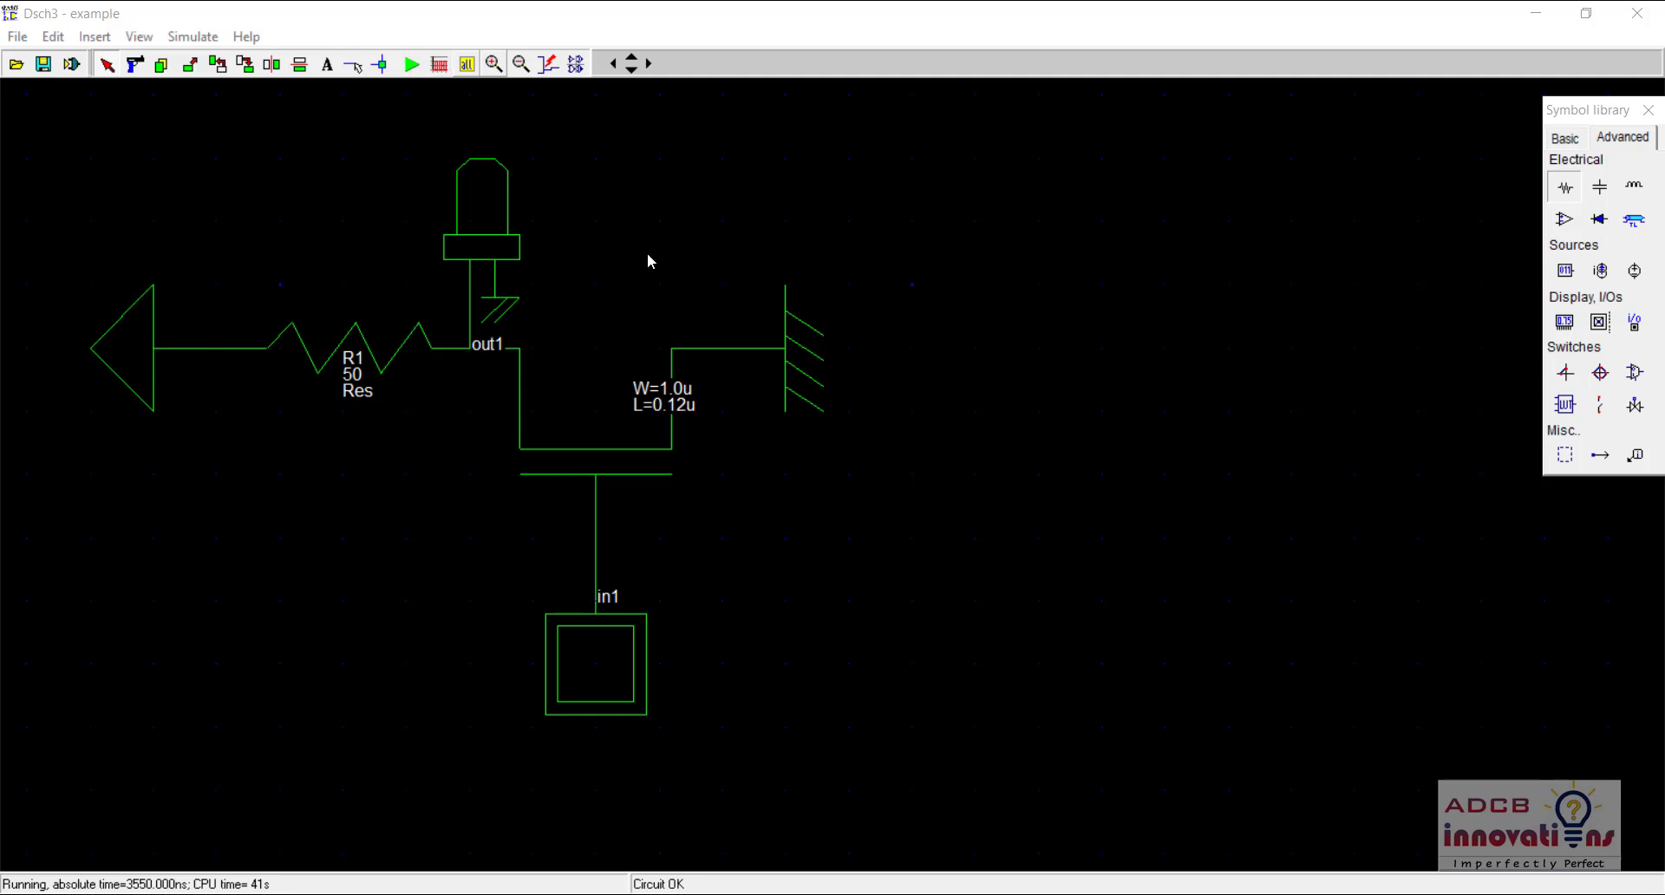
Run the simulation, toggle in1 to 1 and back to 0, then stop it
click(413, 68)
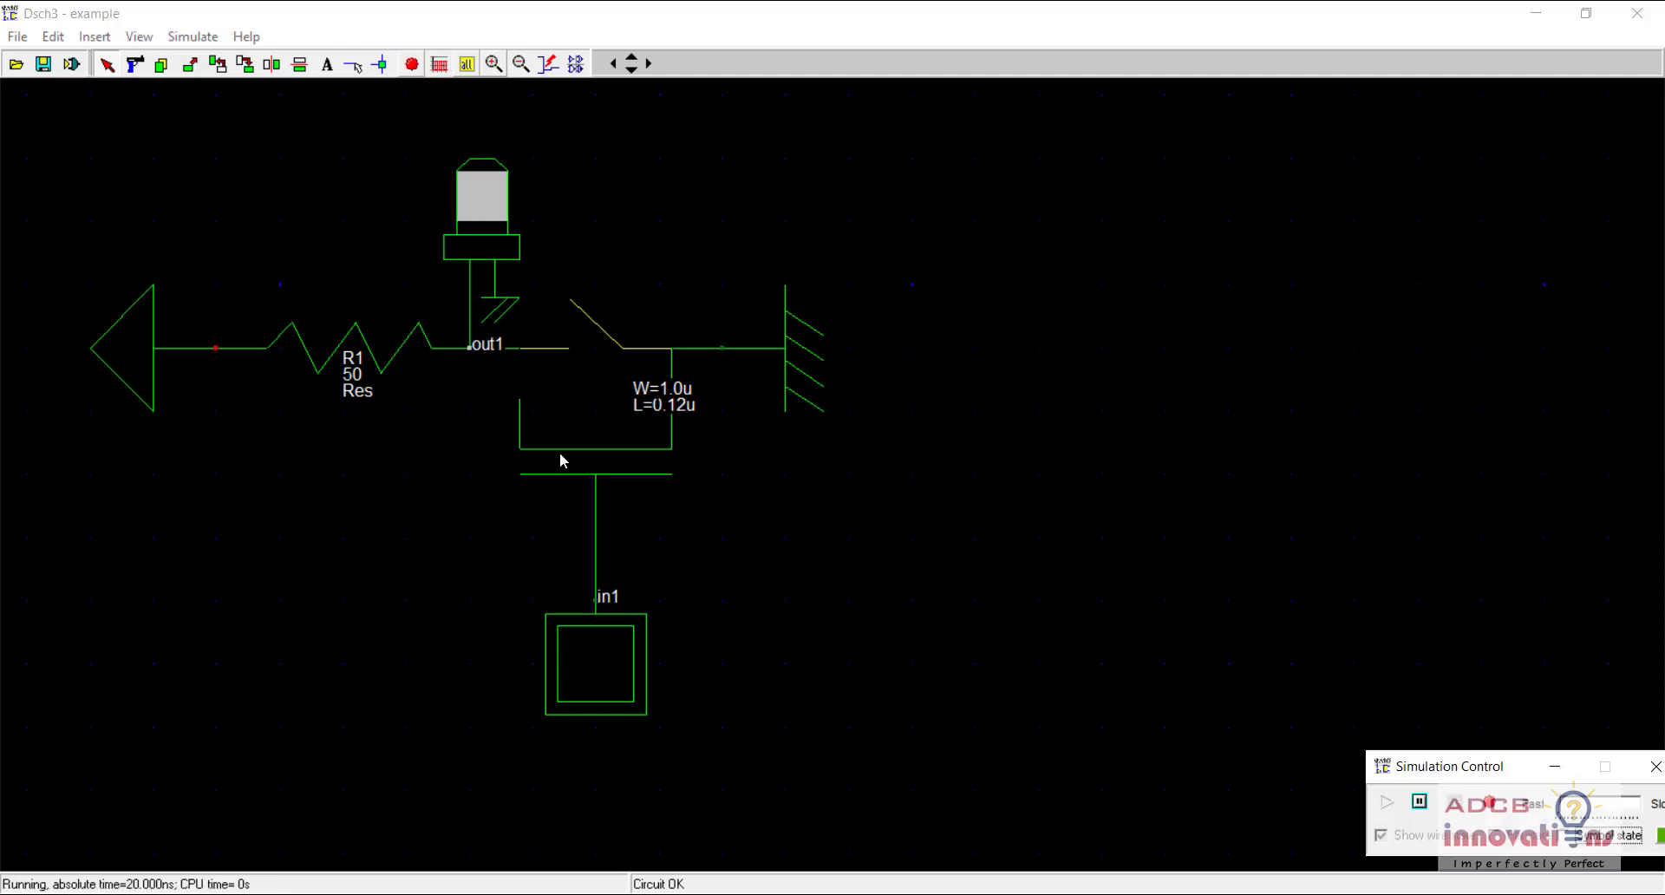
click(597, 693)
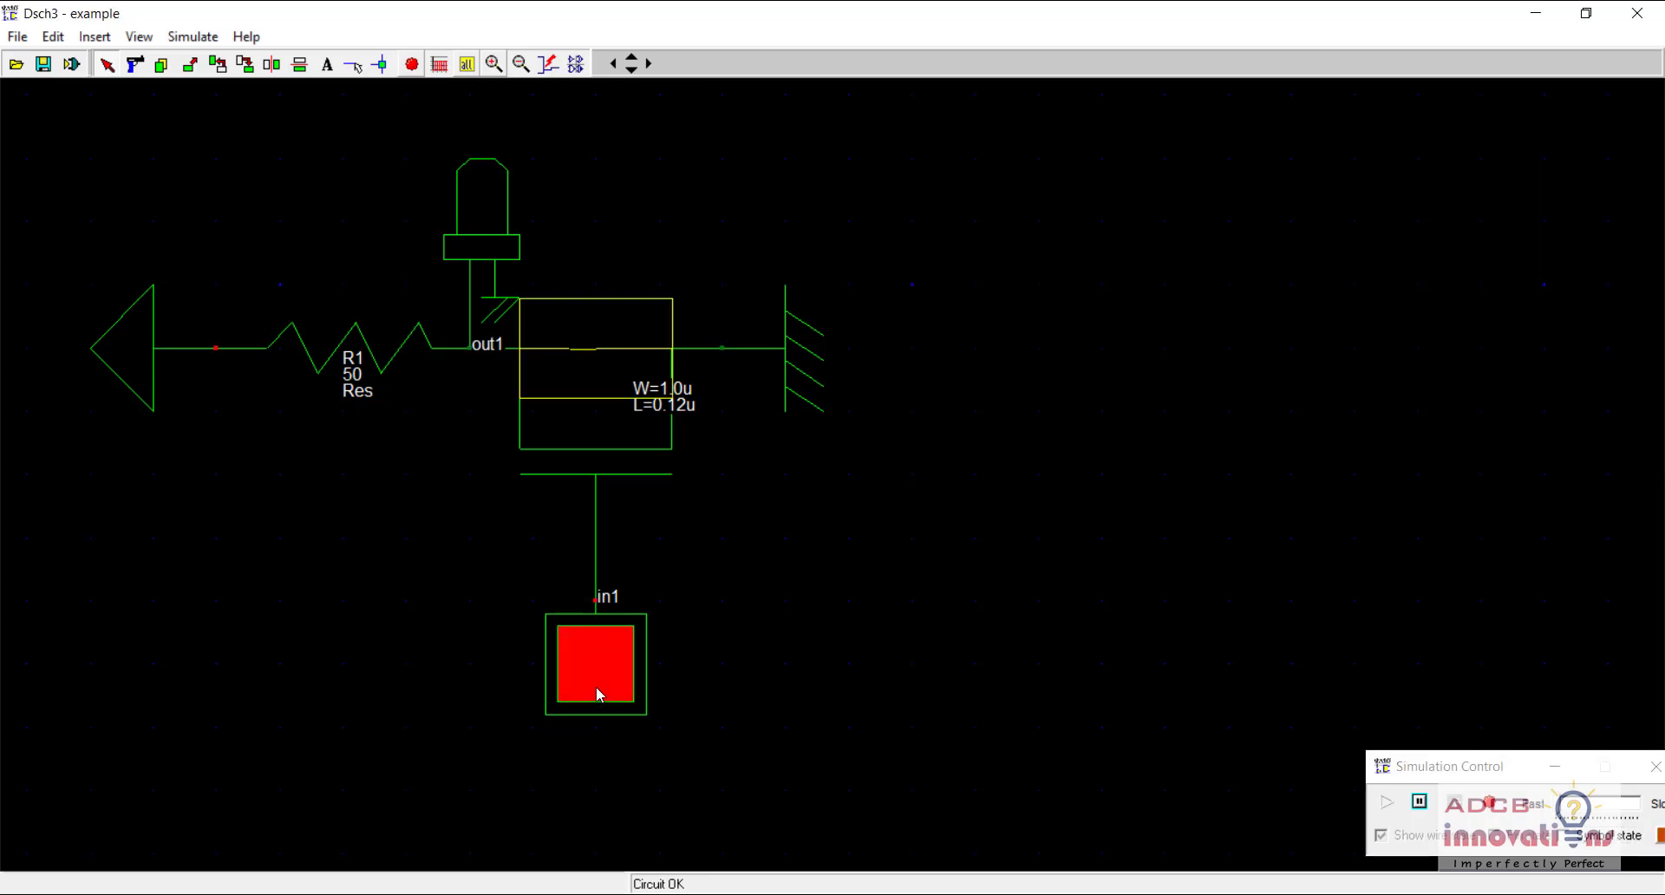
click(598, 694)
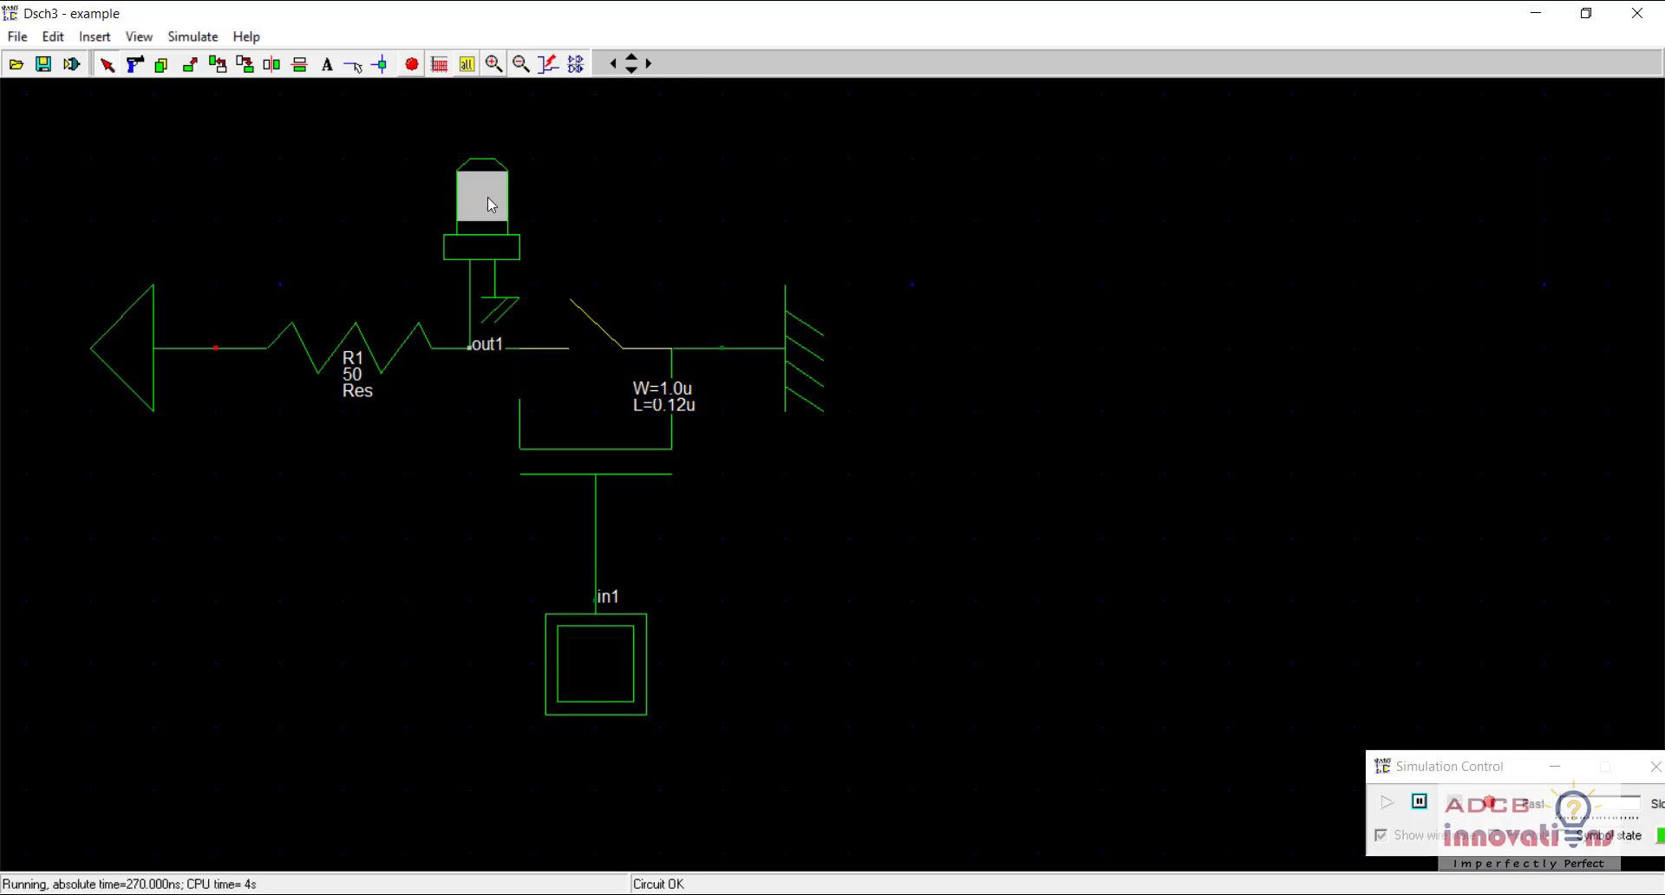
click(412, 66)
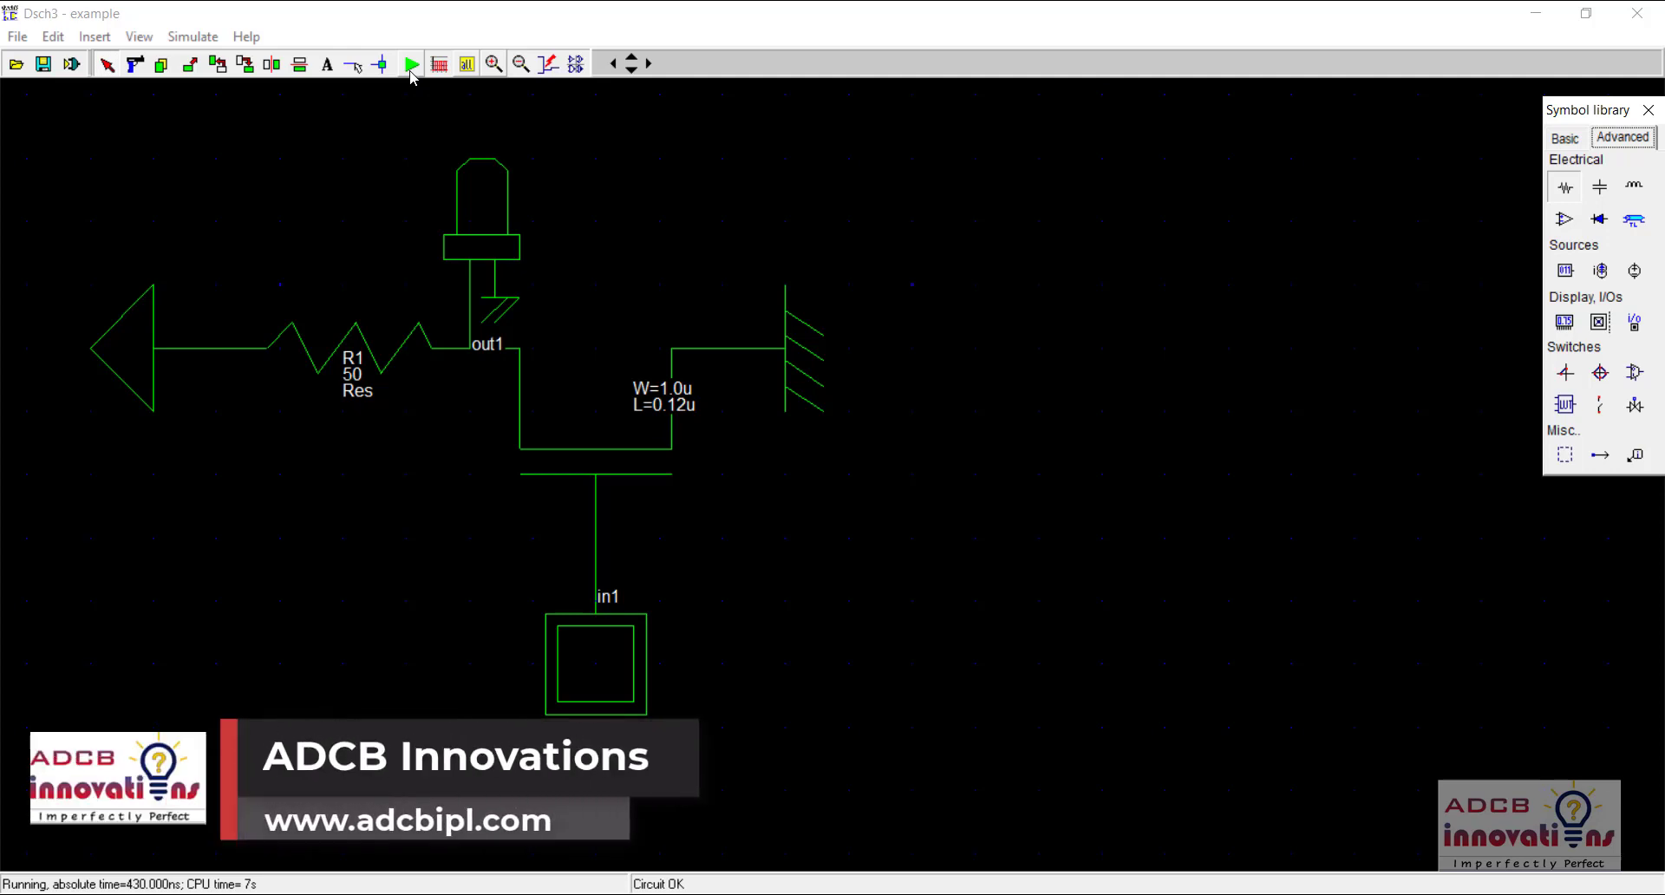
Restart the simulation and toggle in1 on, off and on, leaving out1 dark at logic 1
click(411, 66)
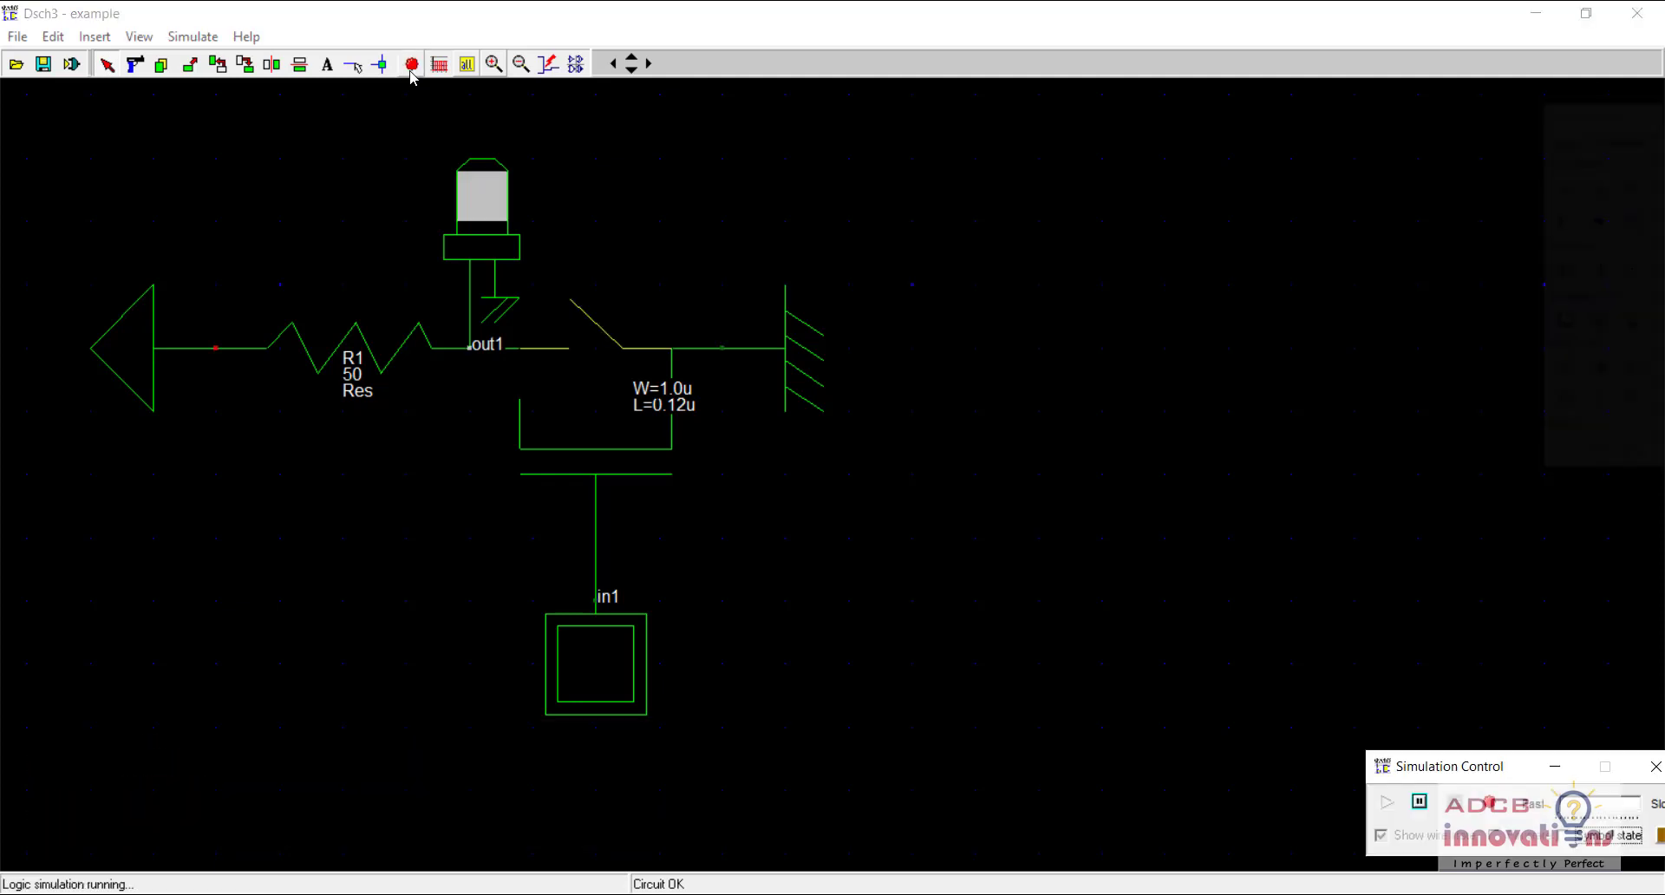
click(614, 684)
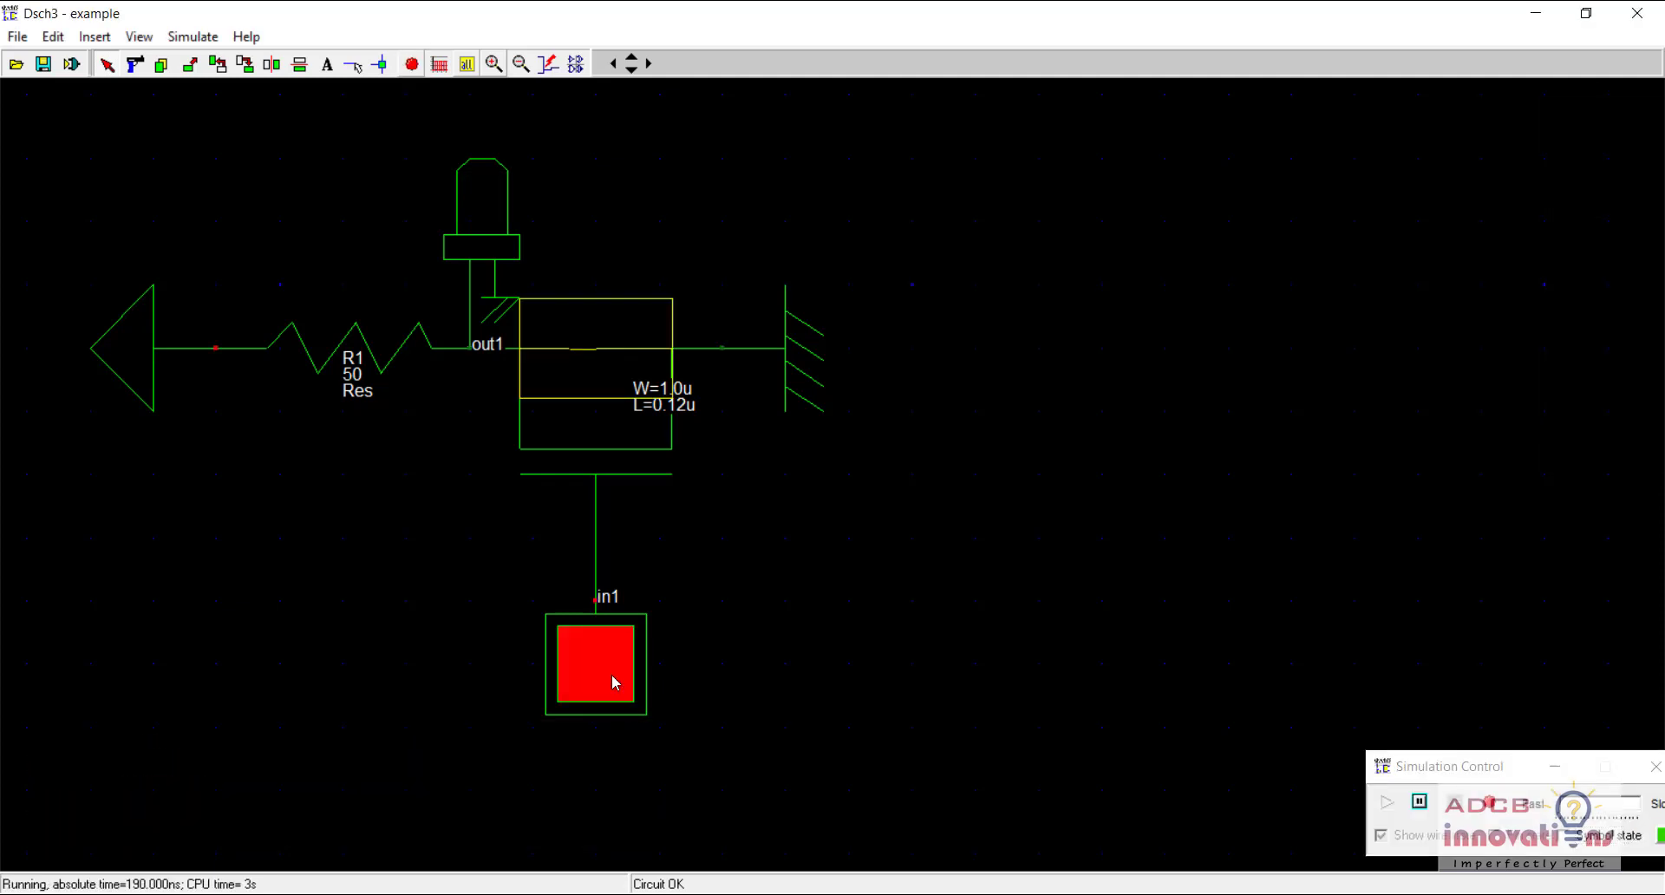
click(614, 683)
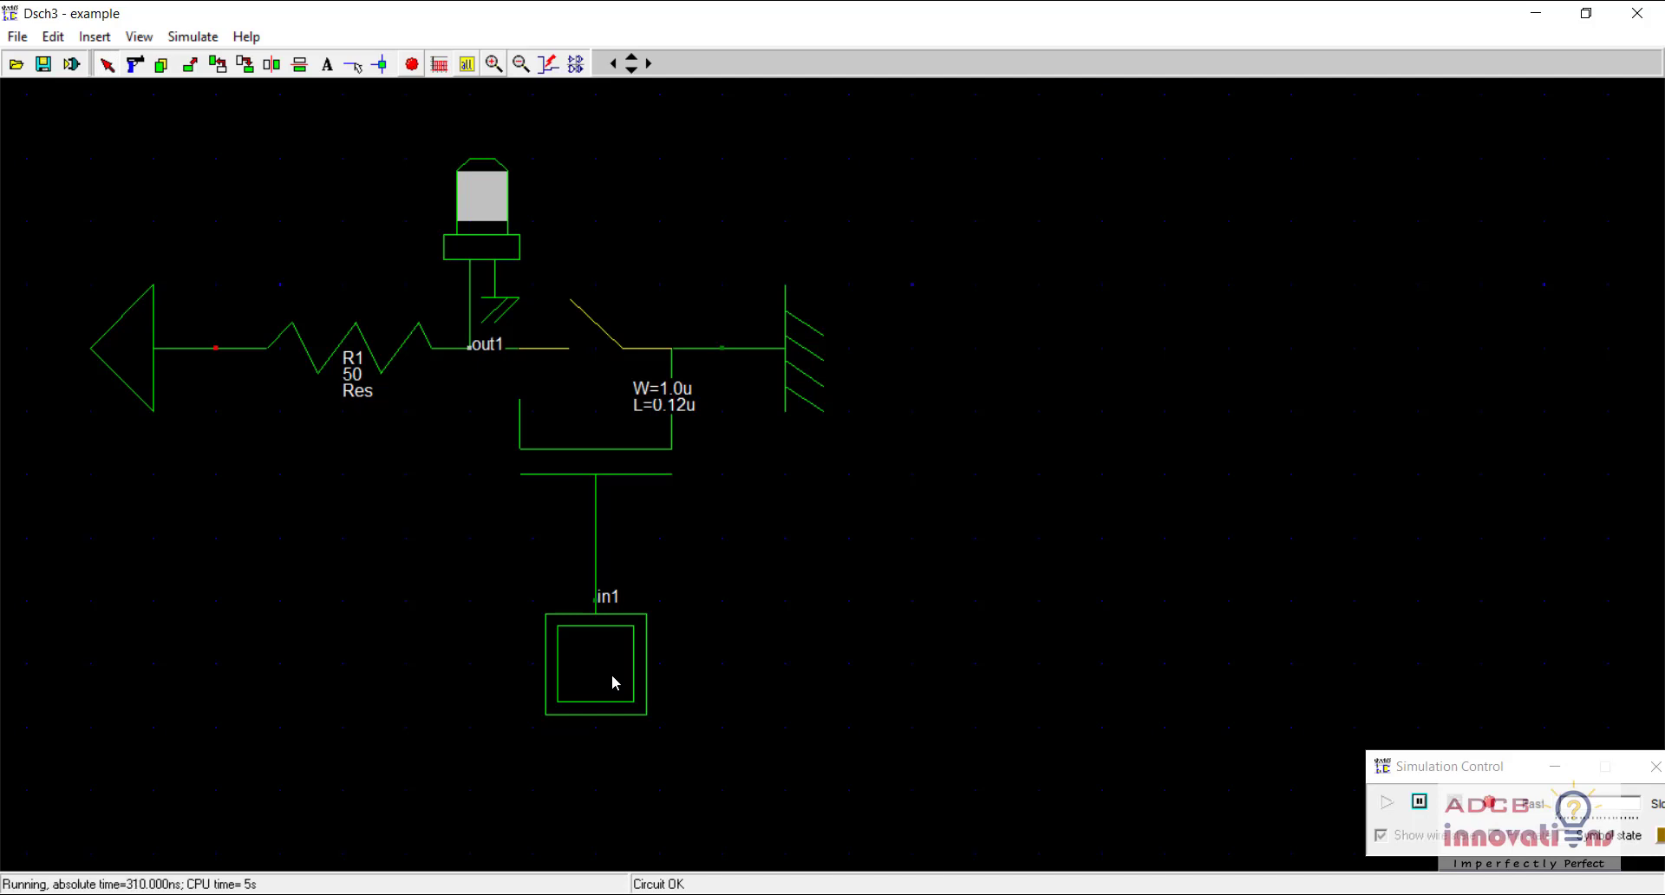
click(611, 657)
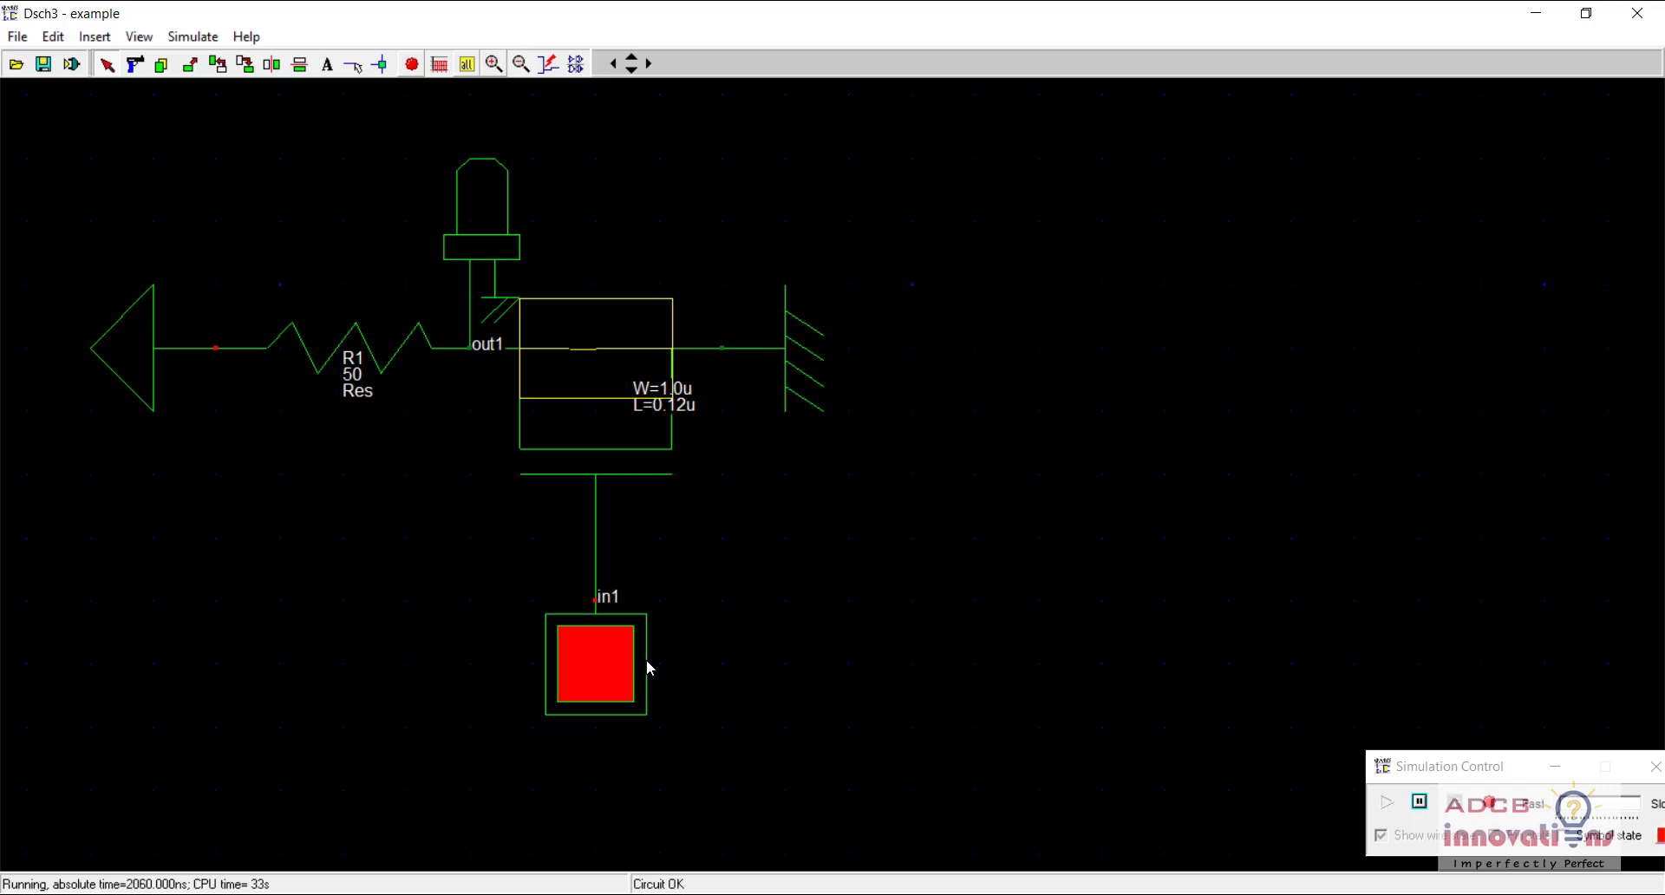
Place a gate-down PMOS (W=2.0u, L=0.12u) right of the circuit, then rerun with in1 high
click(411, 63)
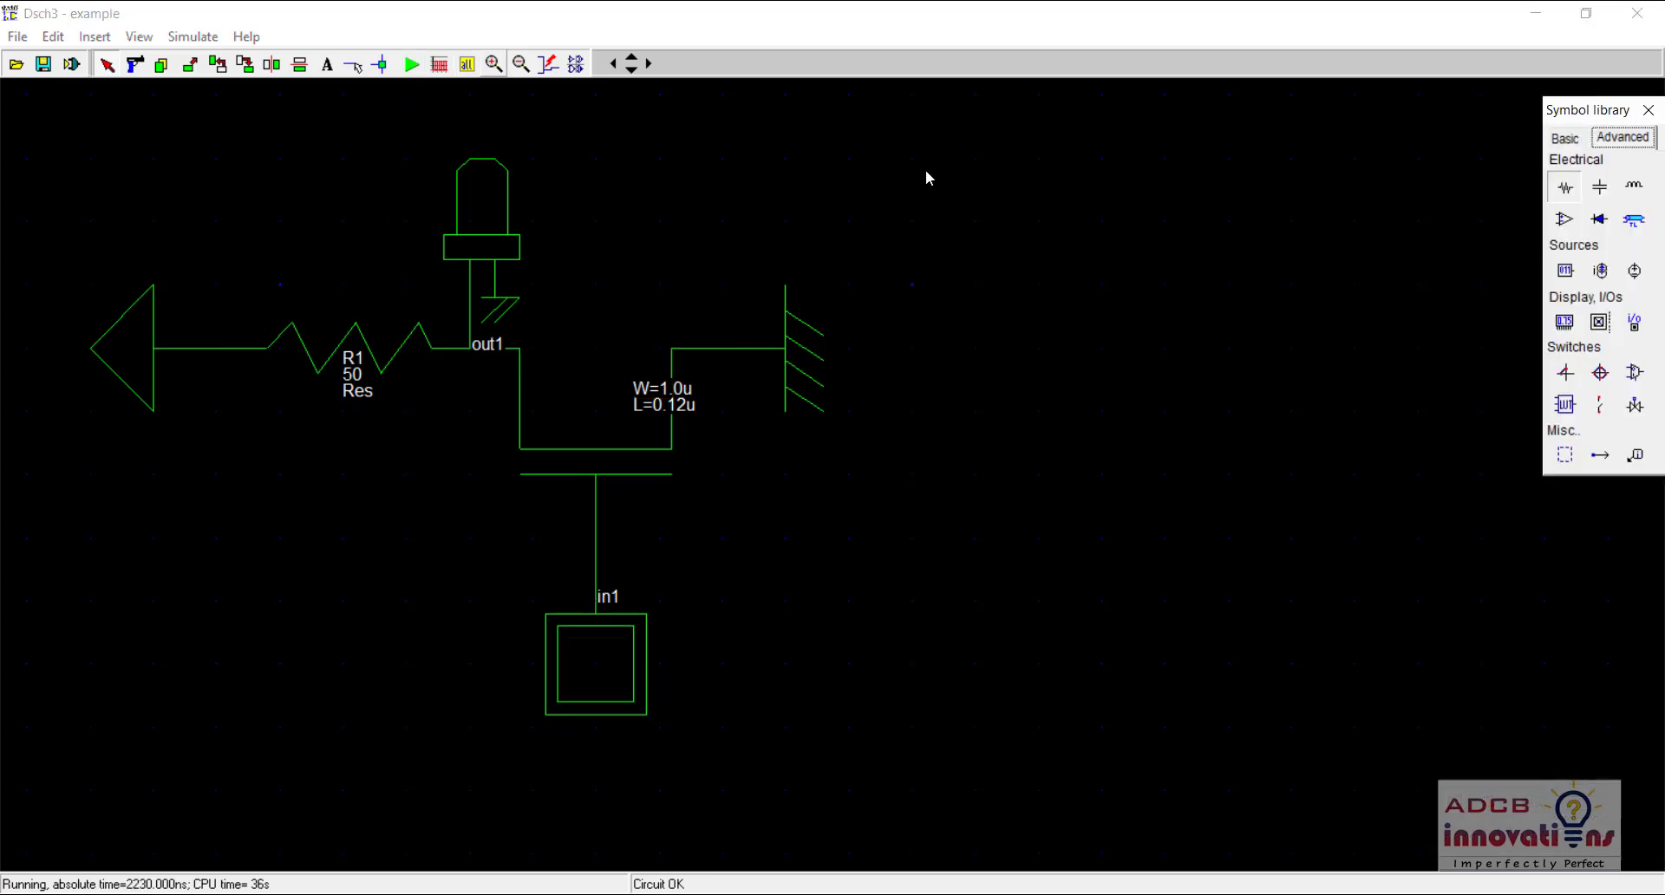
click(1564, 140)
drag(1598, 402, 1278, 542)
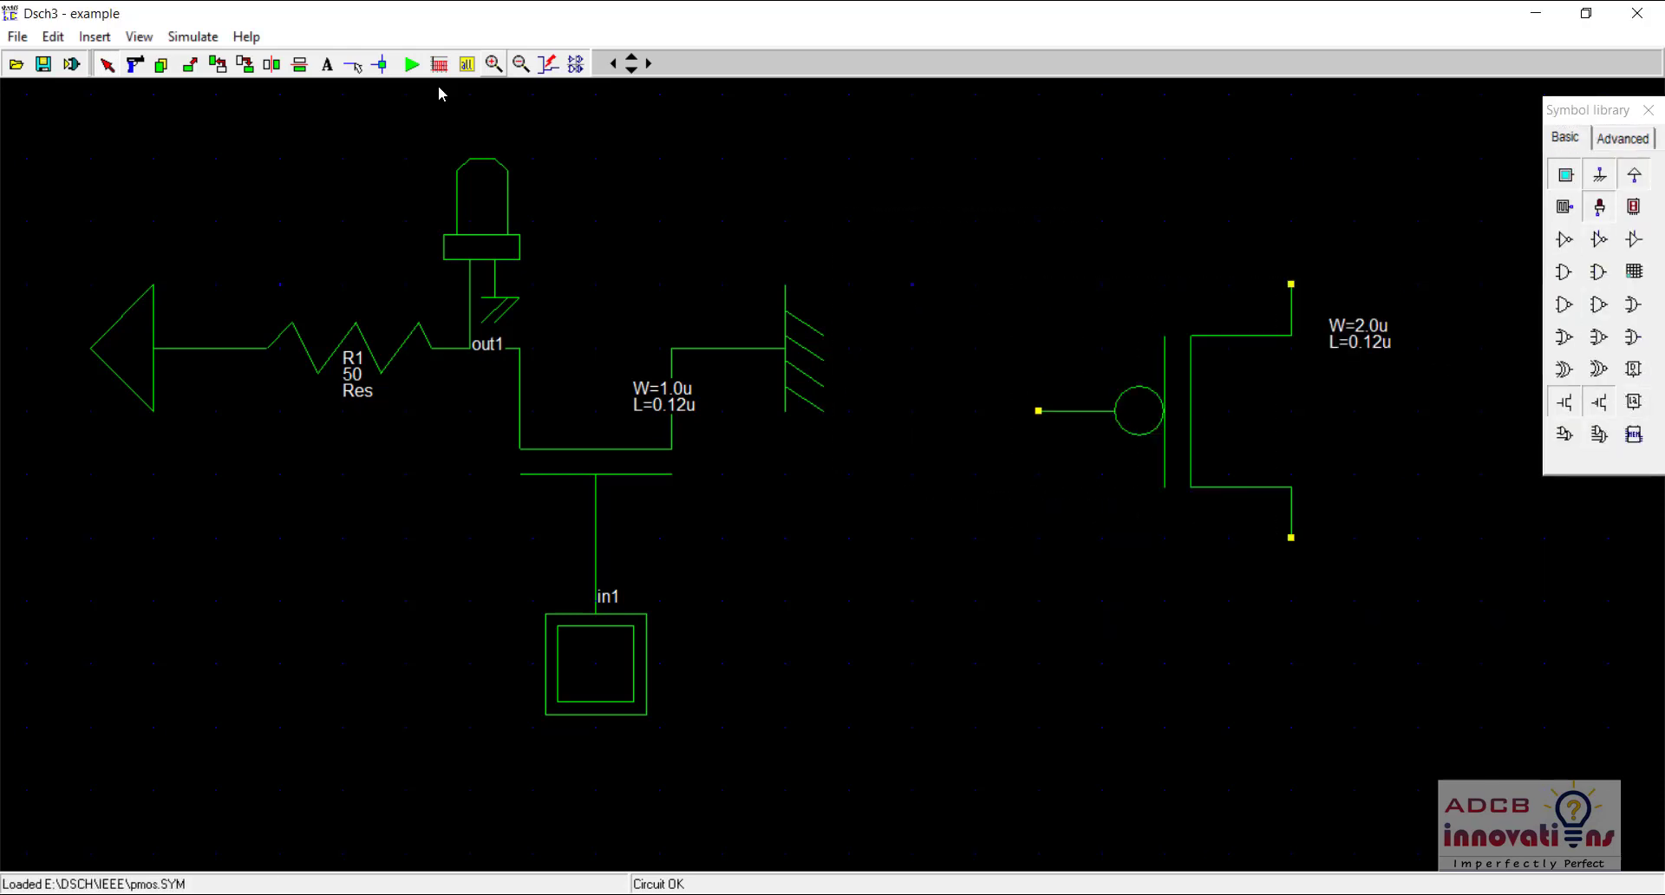
click(221, 70)
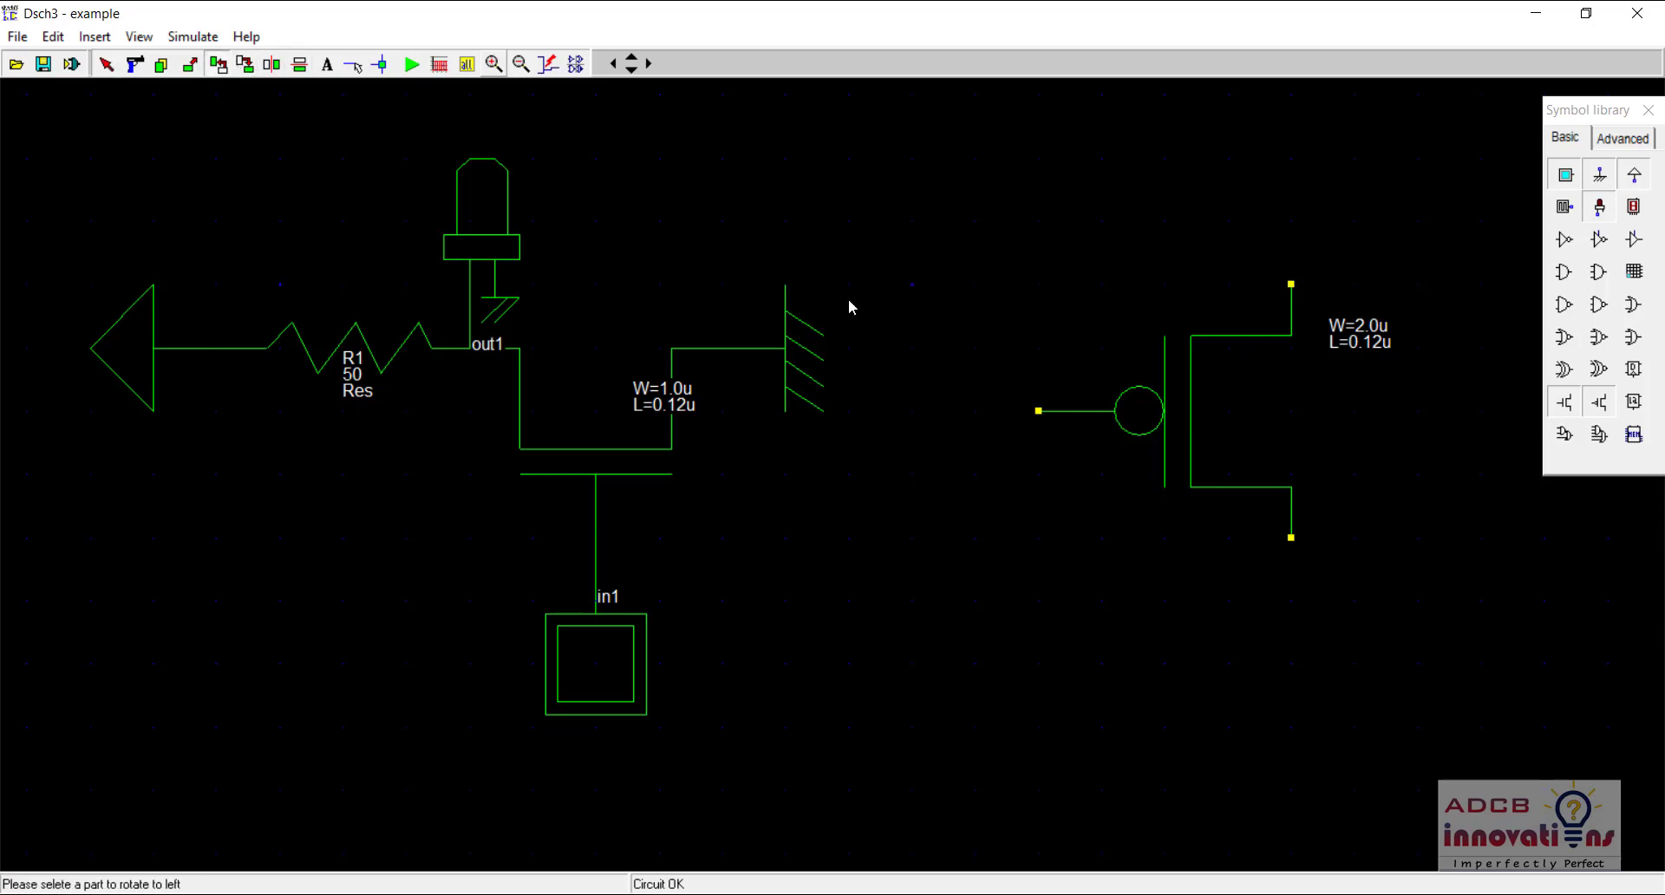
click(1178, 426)
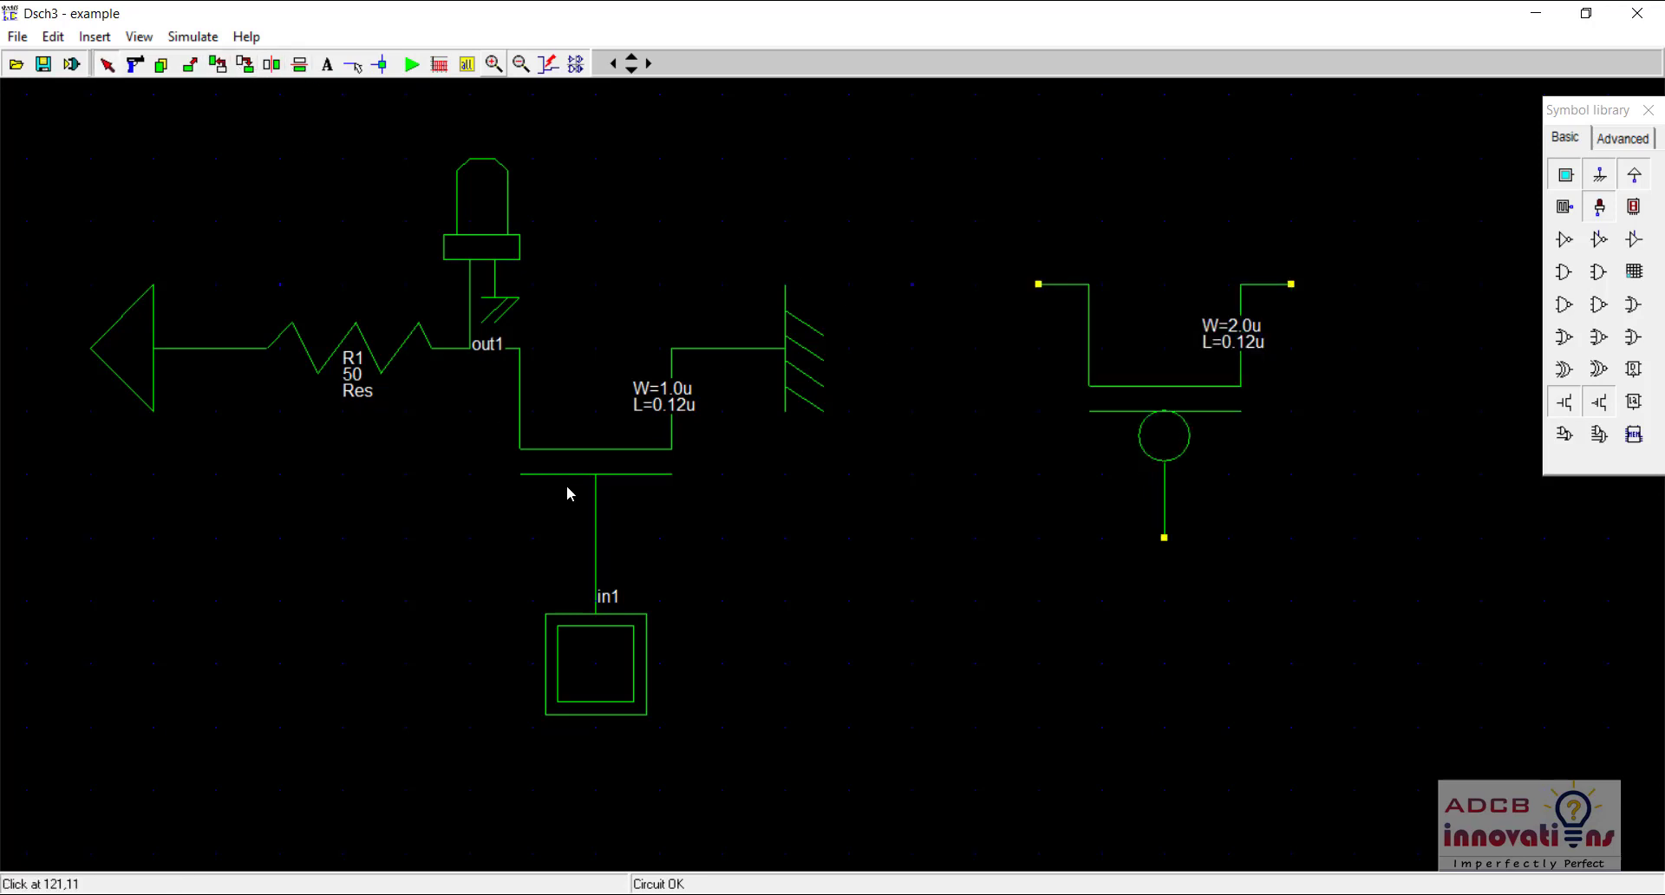
click(412, 65)
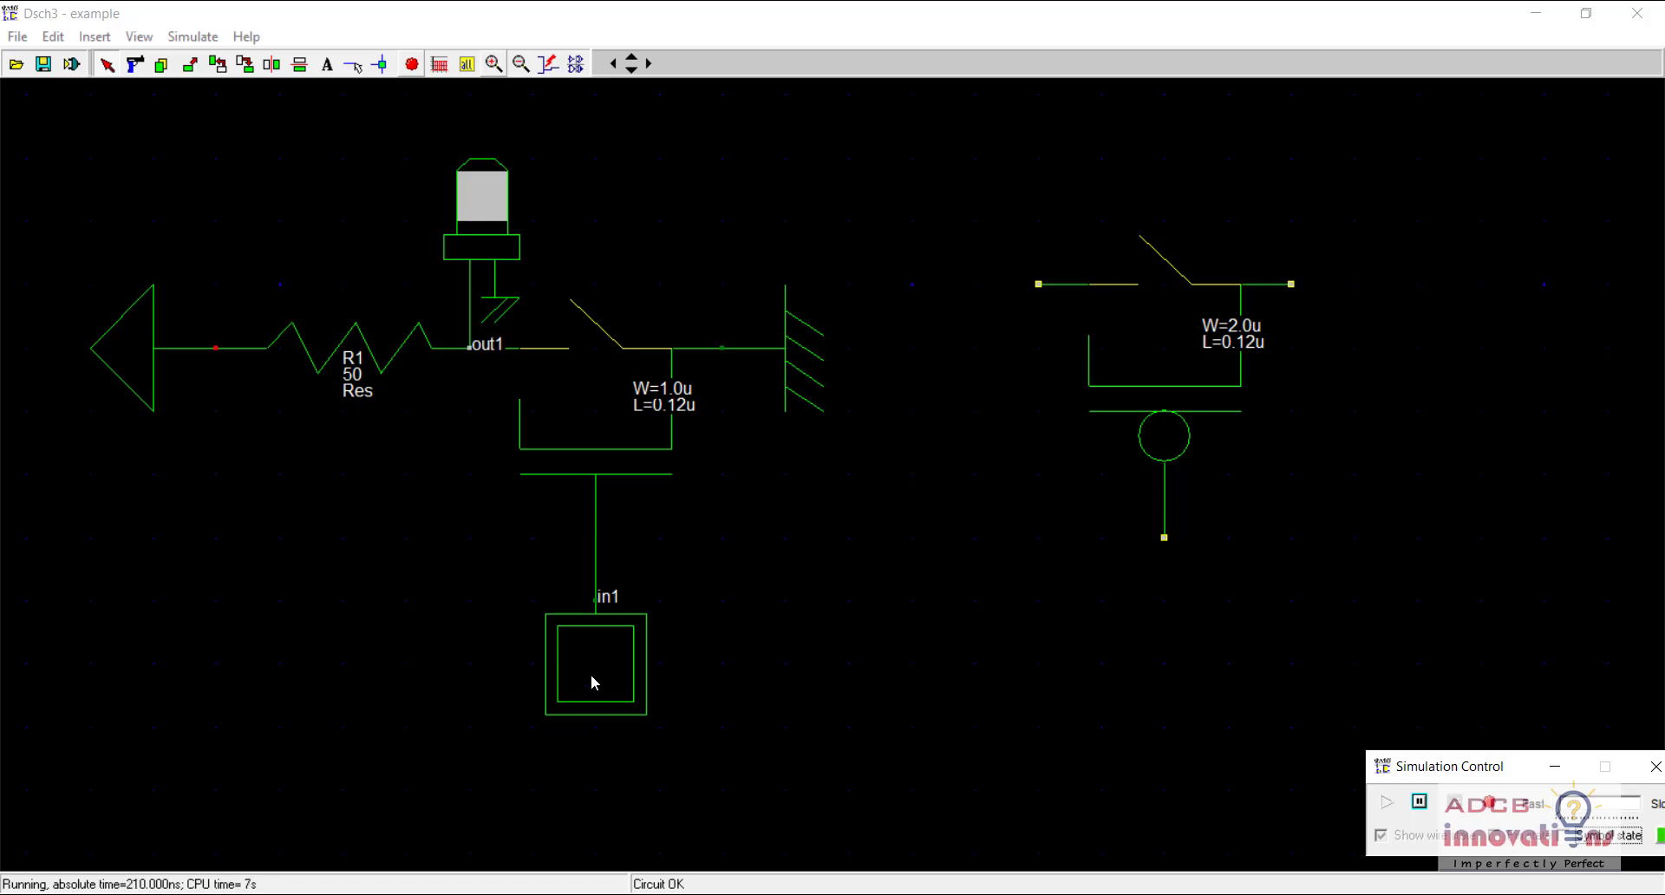
click(564, 657)
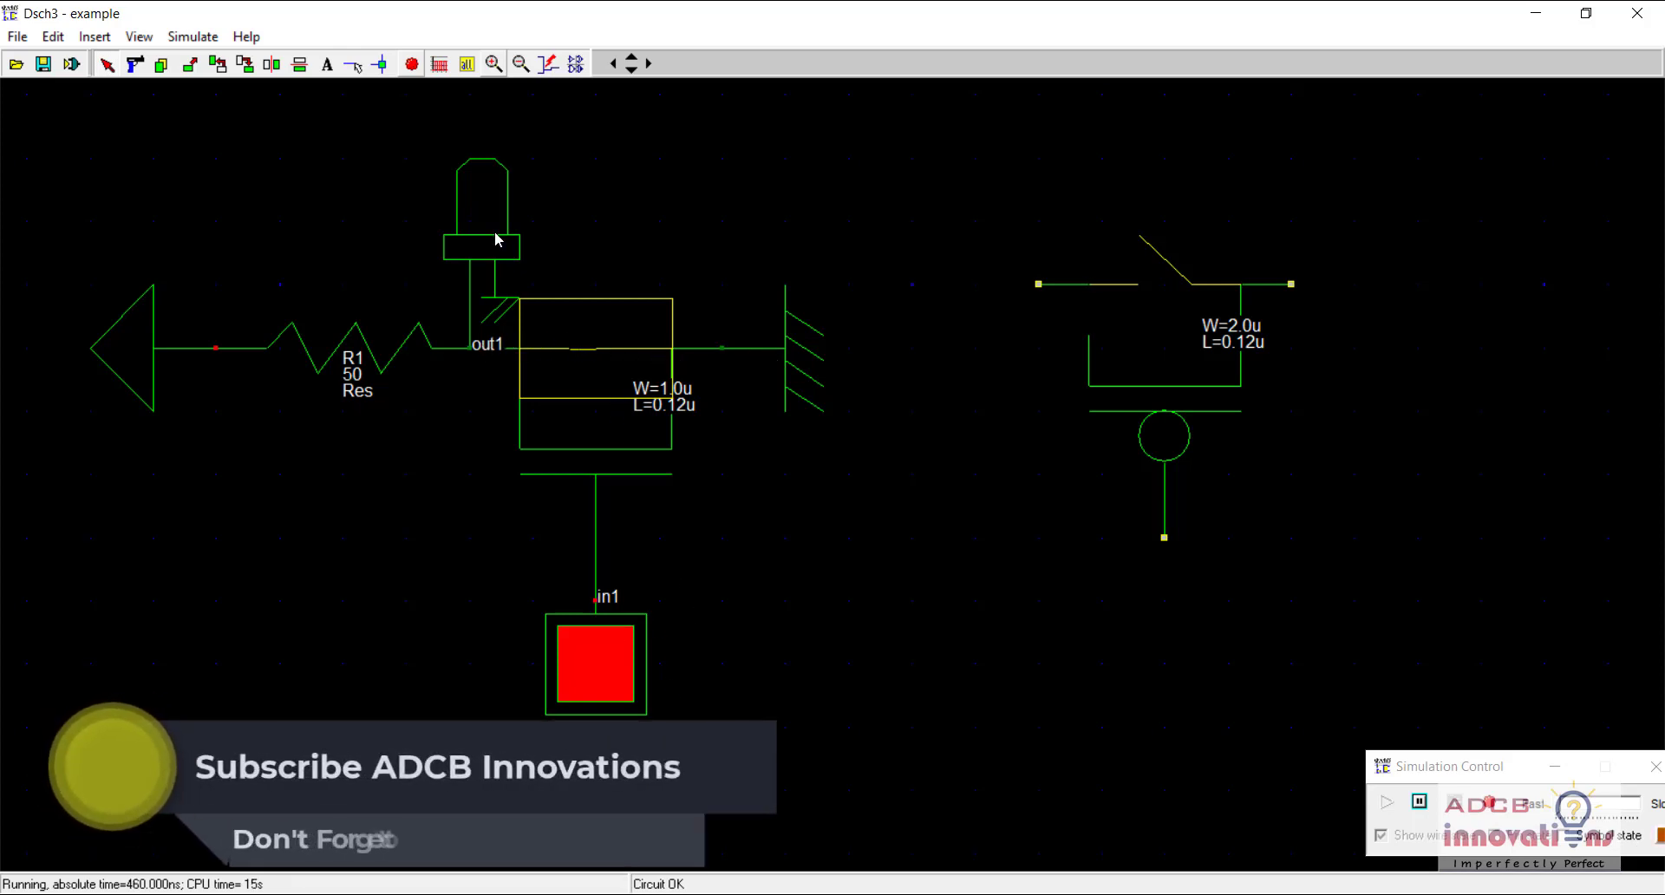
Place input in2 below the PMOS, rotated so its pin faces the gate
click(412, 63)
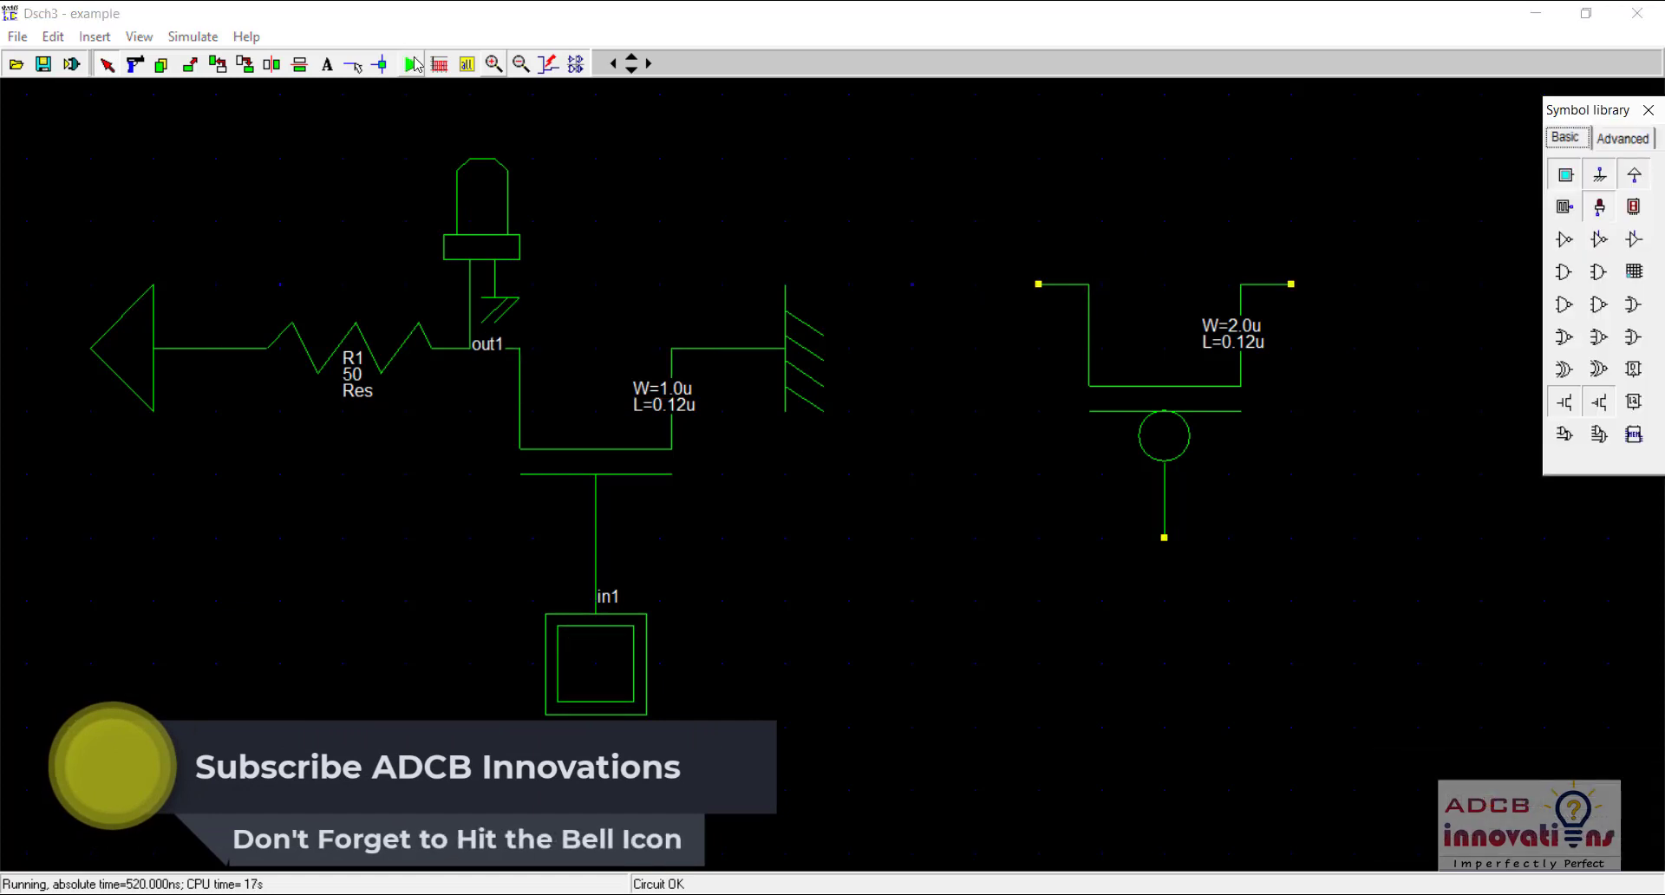
click(1566, 175)
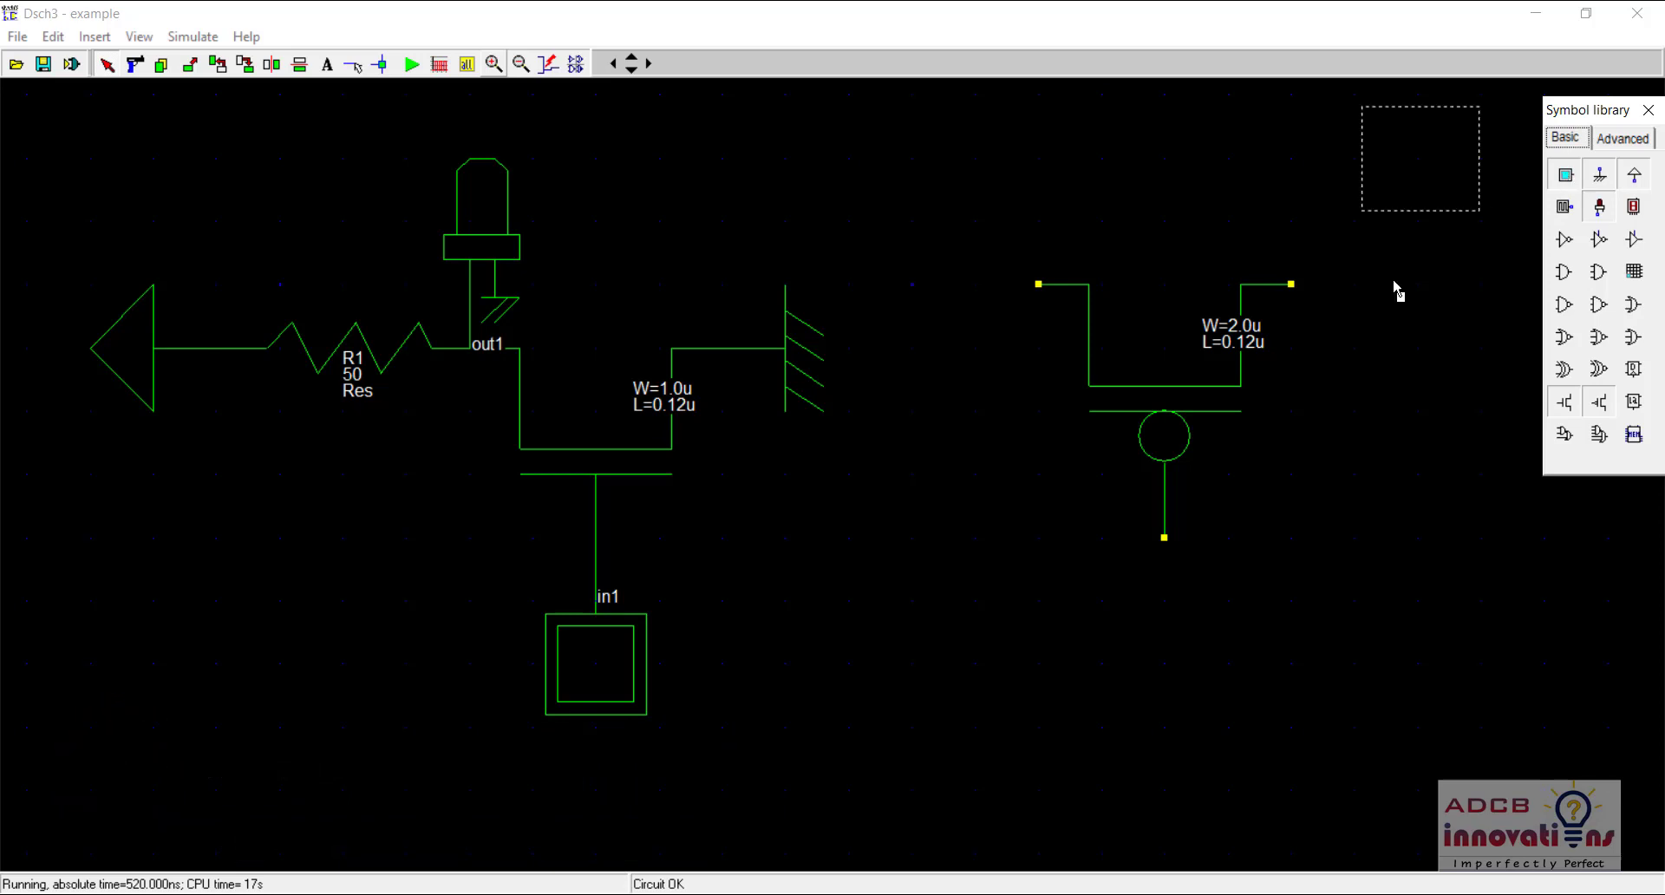
click(1223, 667)
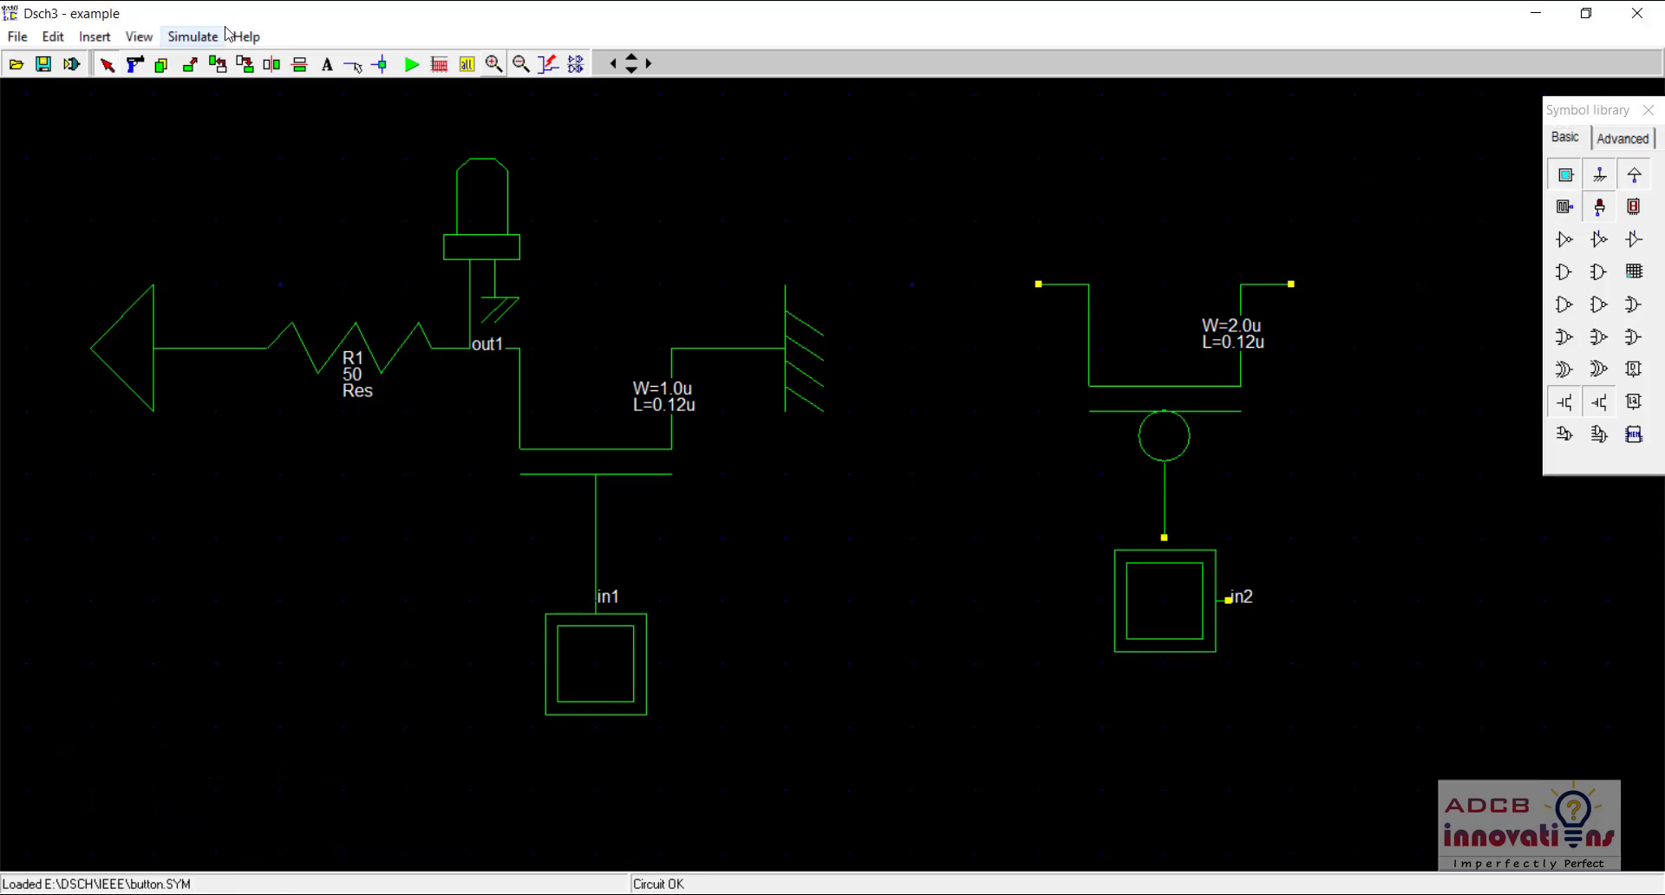
click(215, 66)
click(1163, 610)
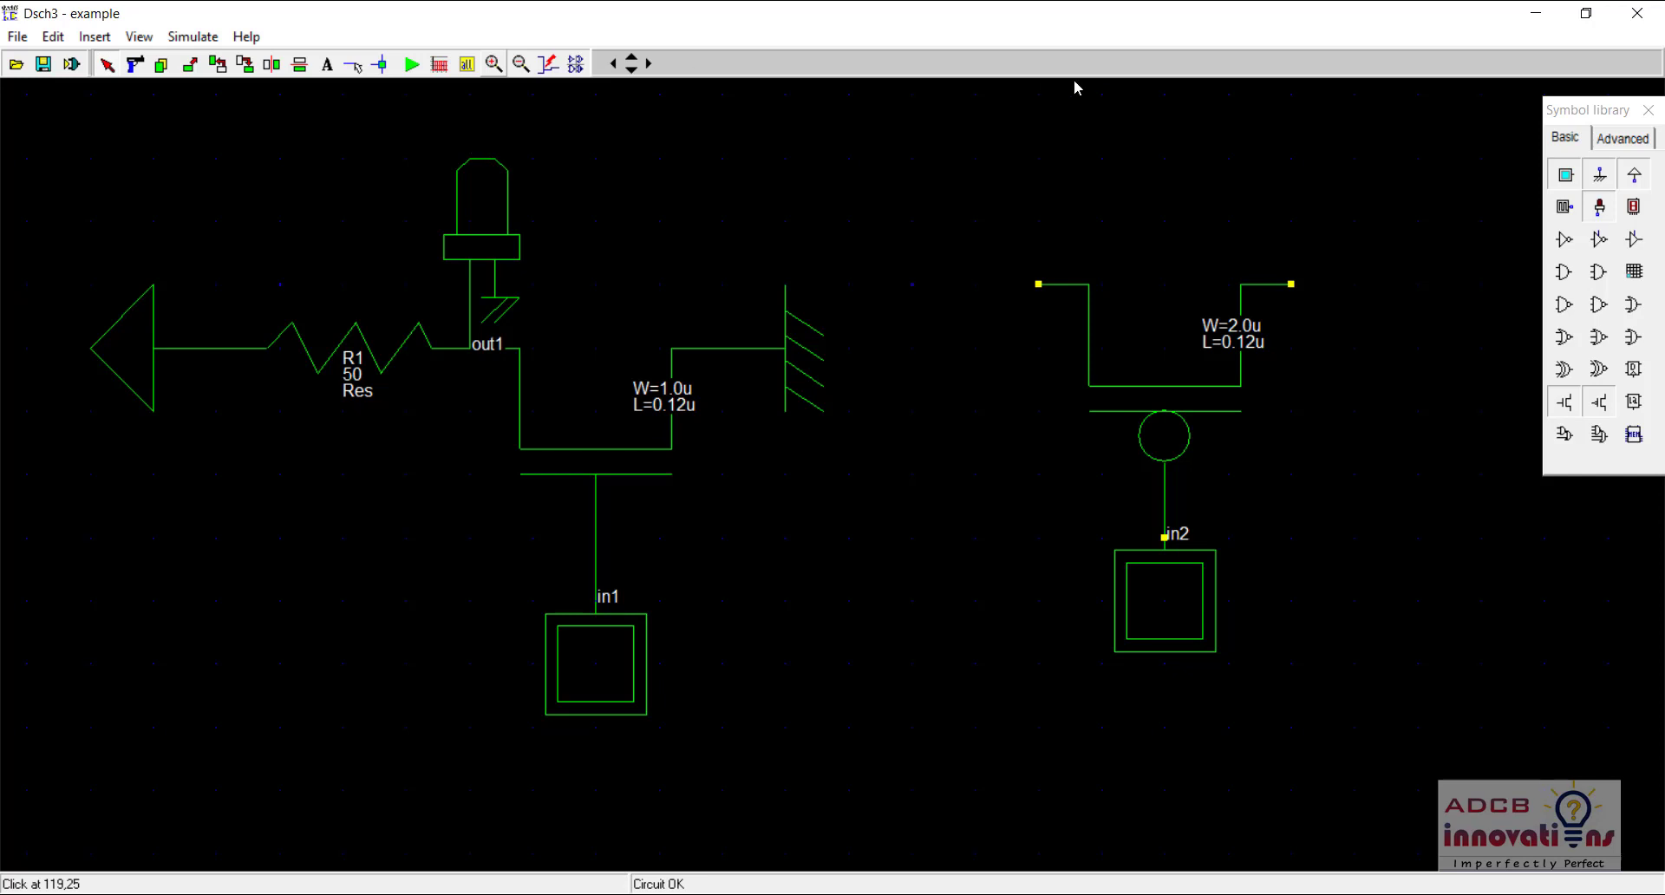
Add VDD above the PMOS source and capacitor C1 to its right
click(1635, 176)
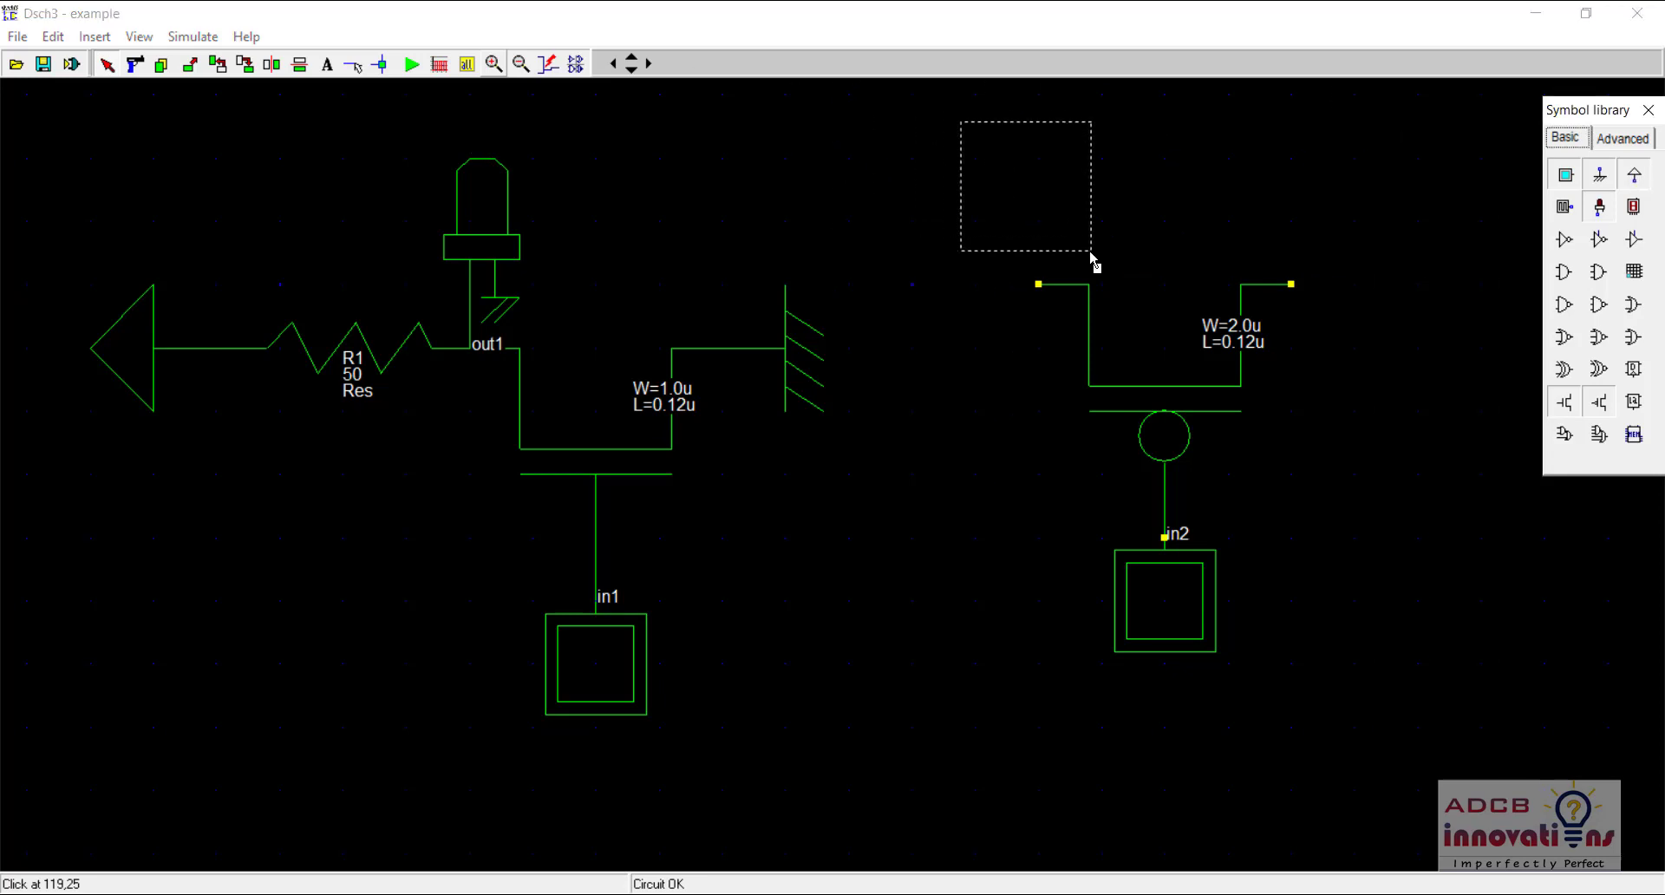
click(1075, 290)
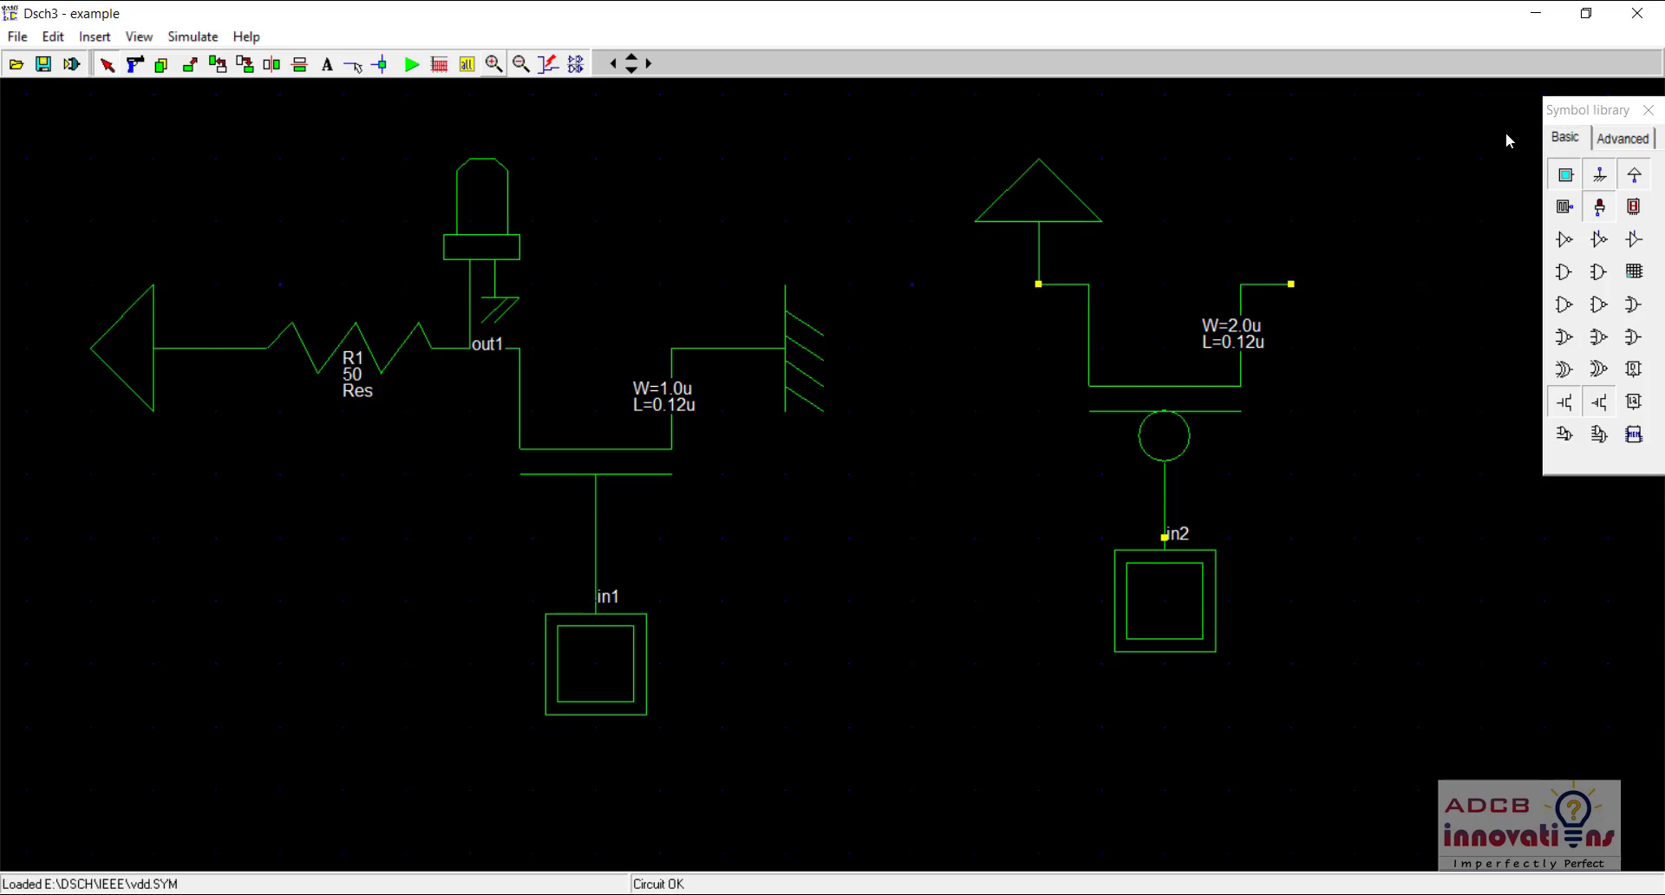
click(1618, 136)
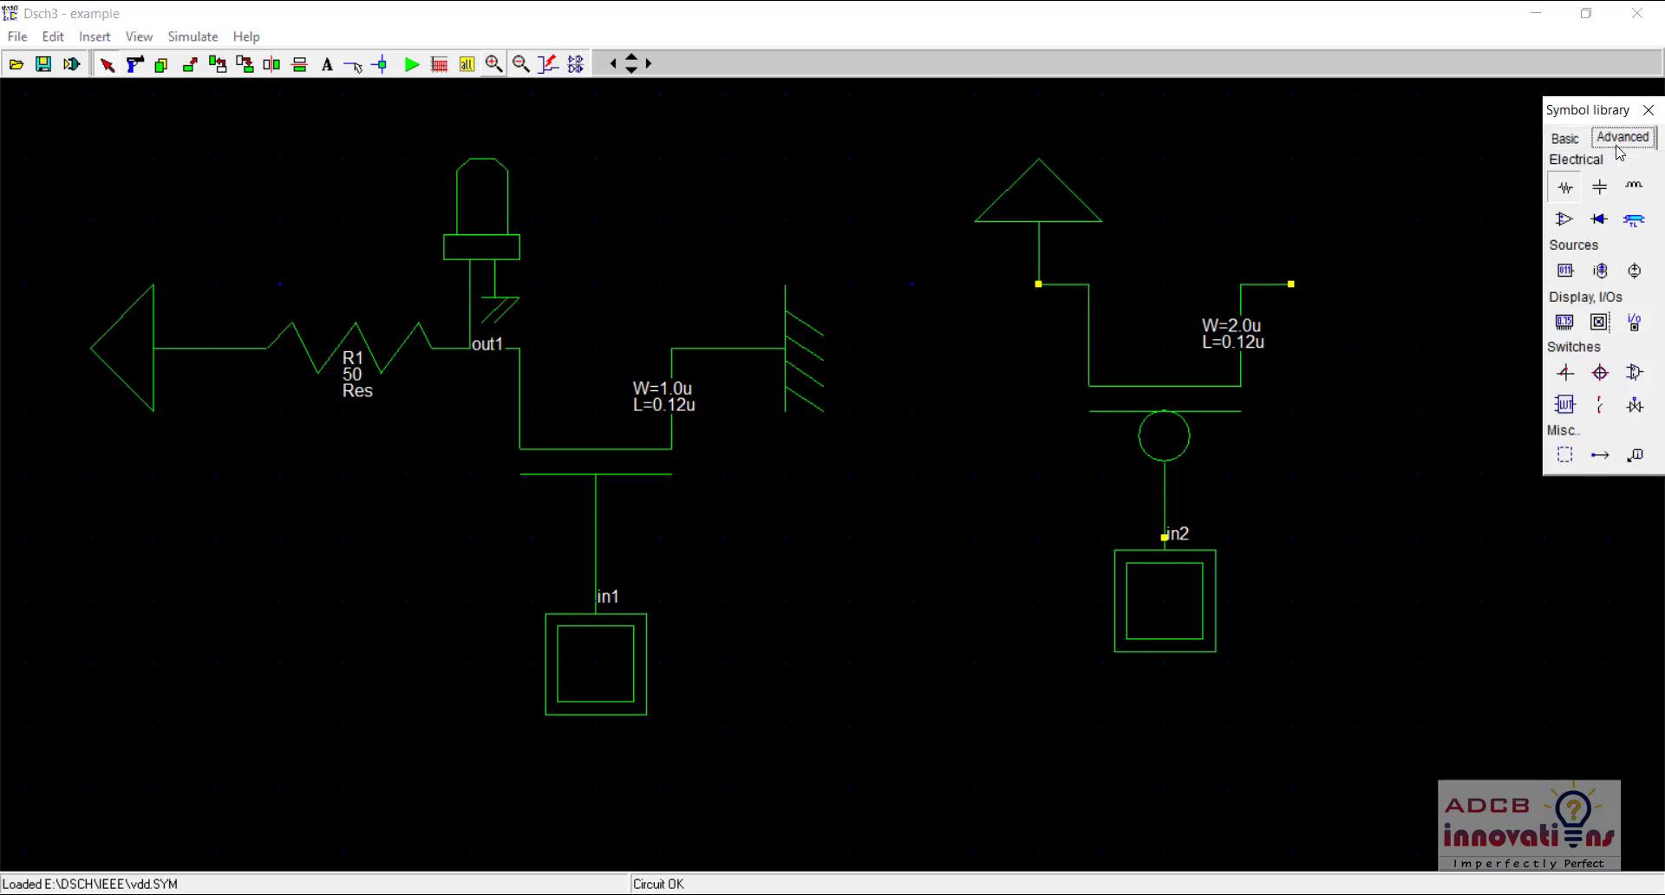
click(1600, 188)
click(1398, 546)
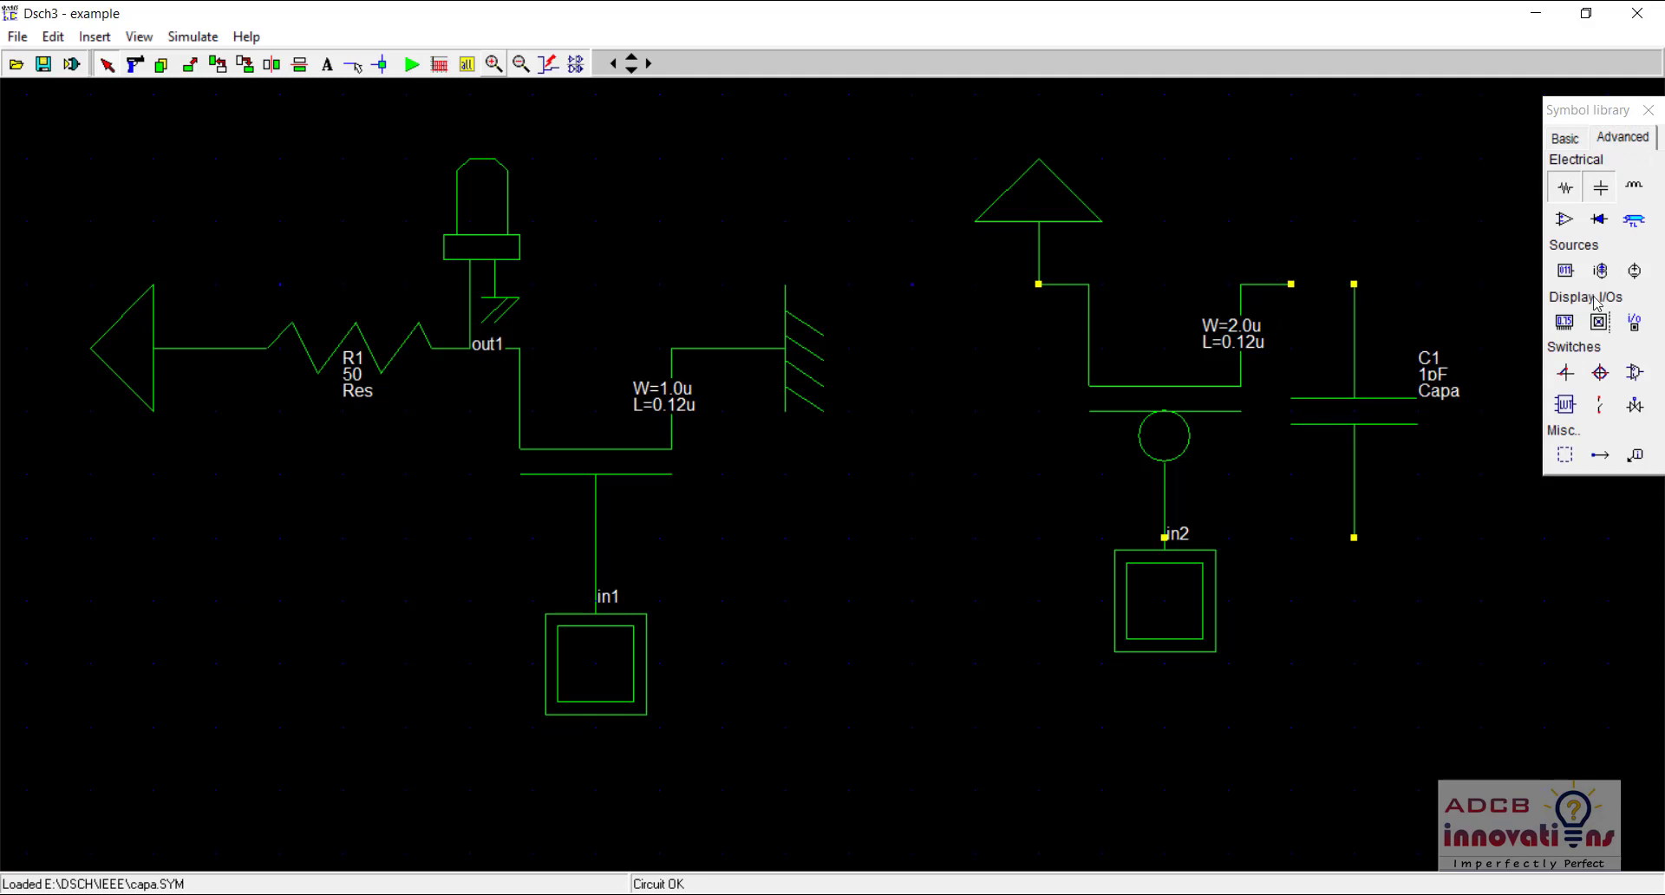
Add the out2 LED at top right and a ground under C1's lower terminal
click(1573, 141)
click(1600, 206)
click(1468, 288)
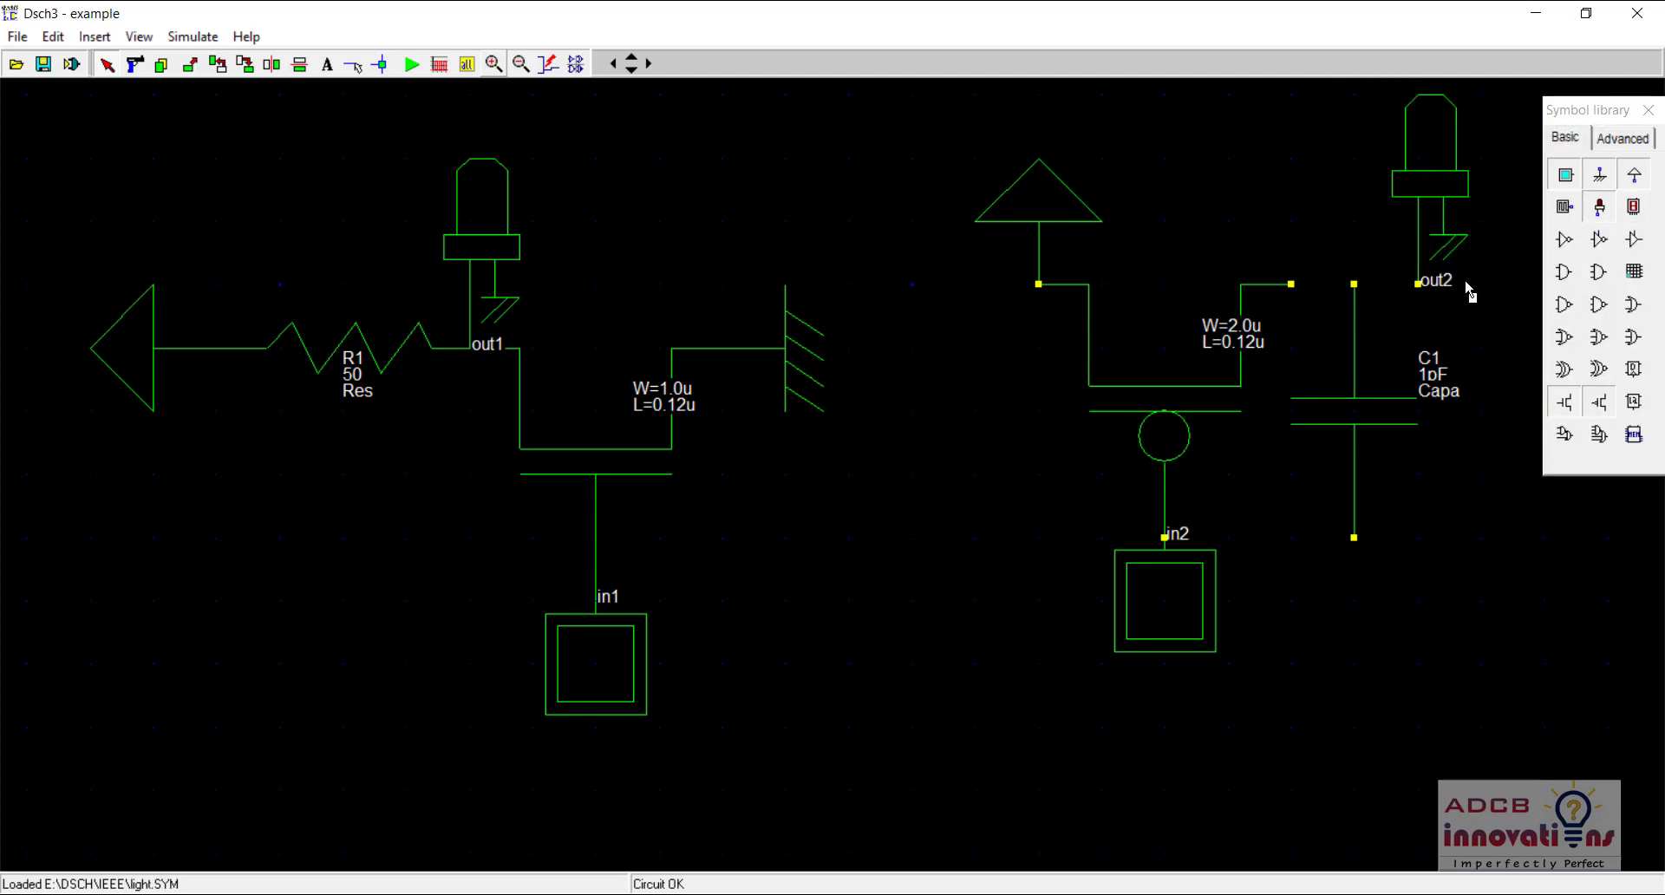
click(1600, 175)
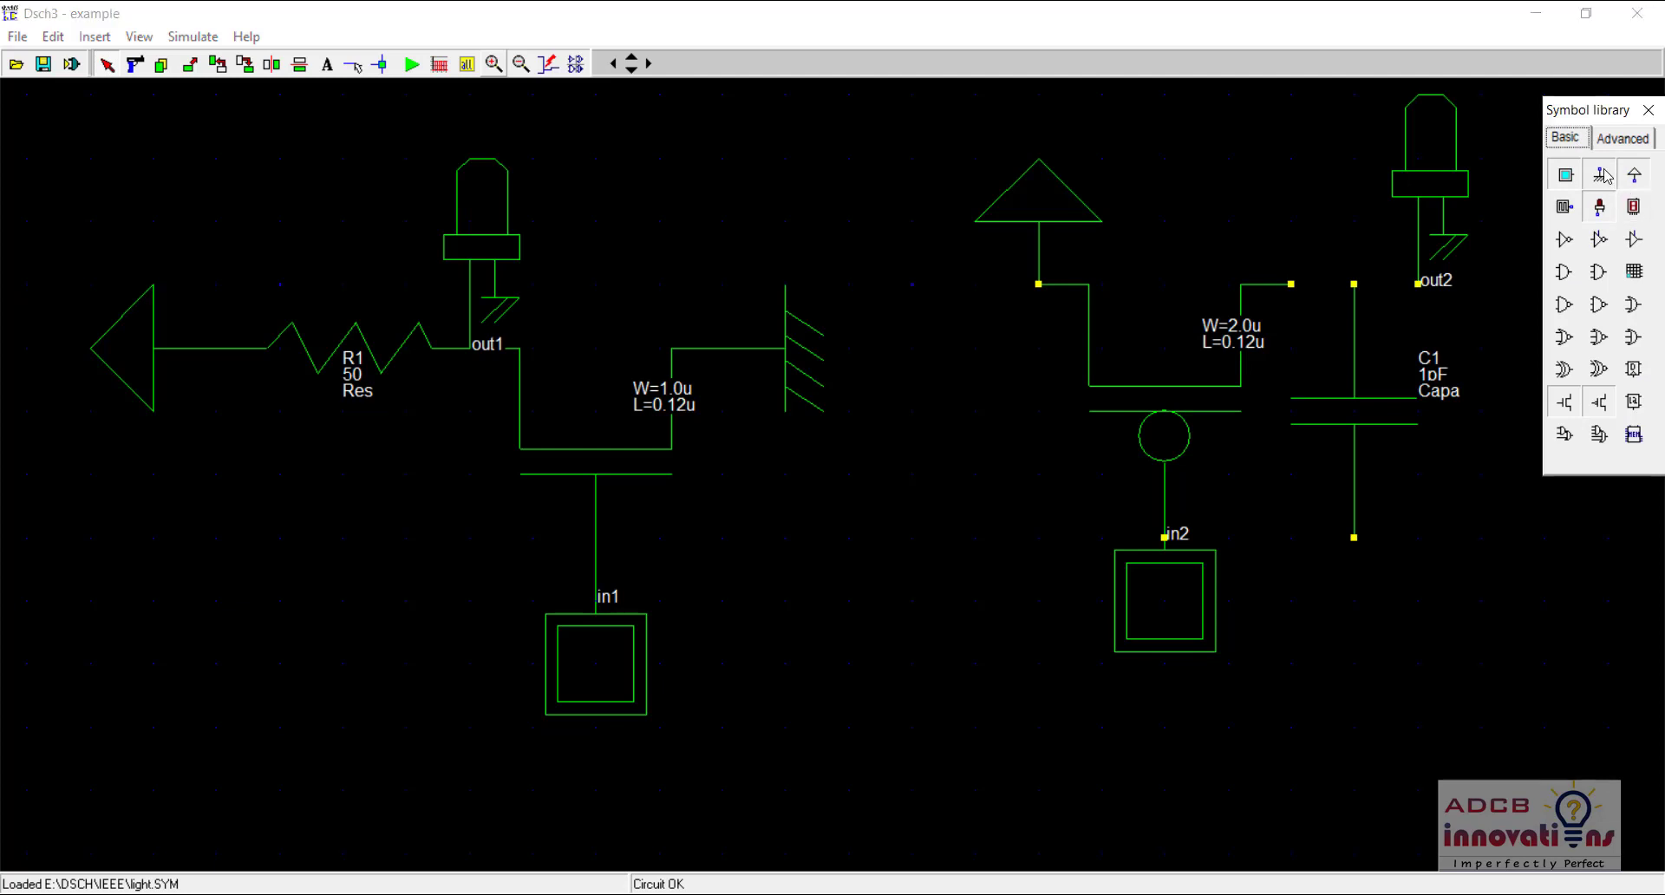
click(1417, 645)
Draw a wire from out2 to the capacitor and PMOS drain
click(353, 66)
click(1418, 285)
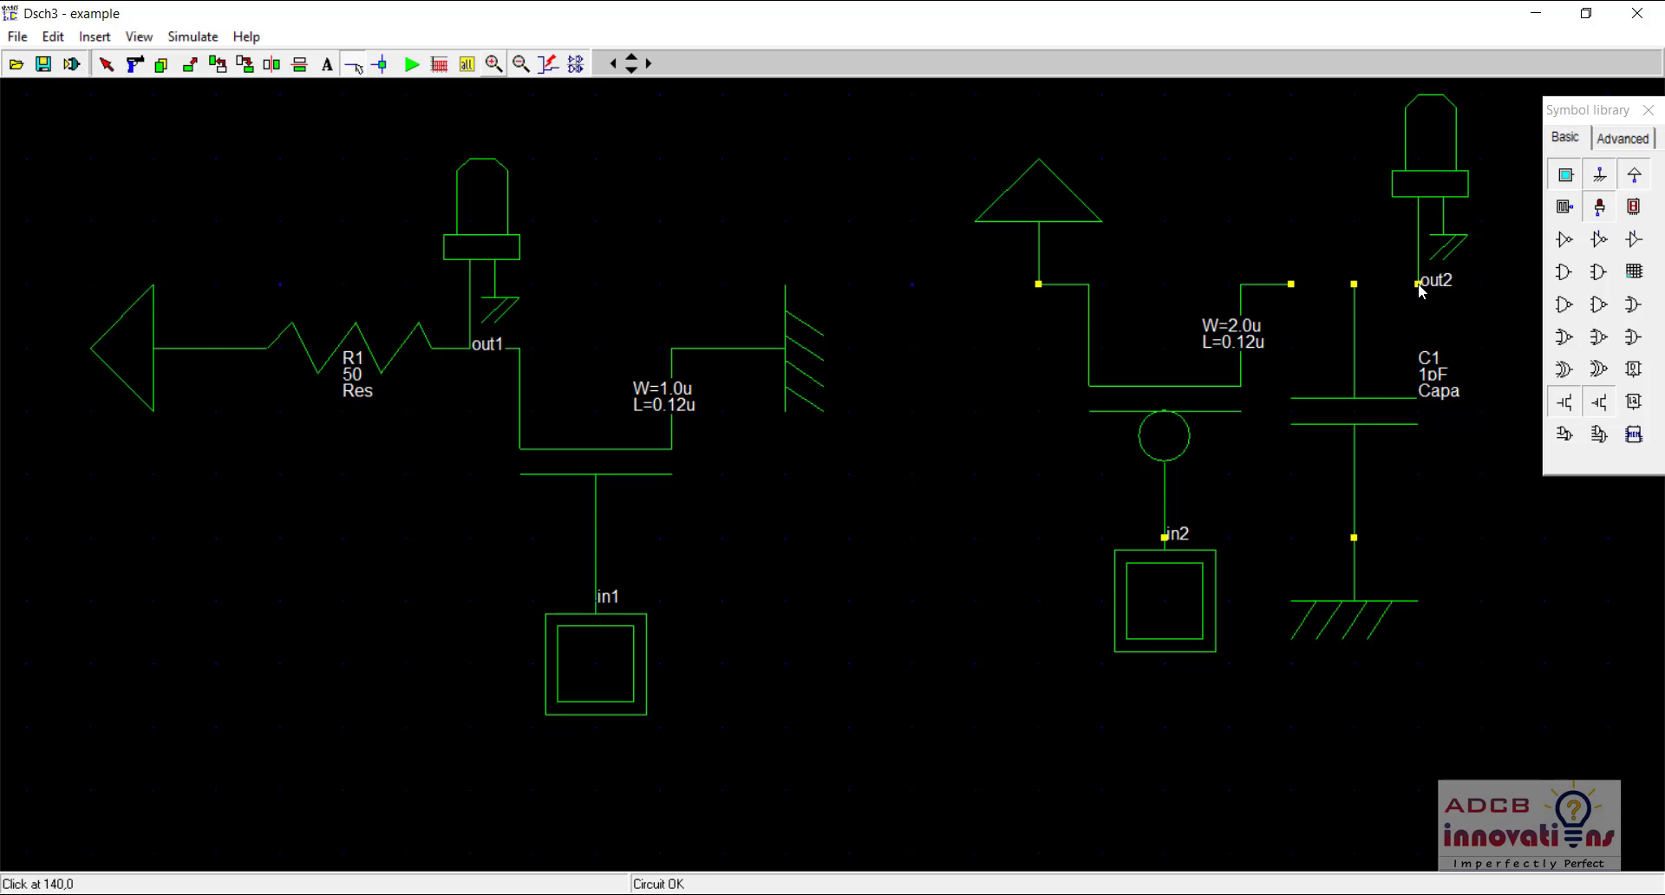
click(1291, 283)
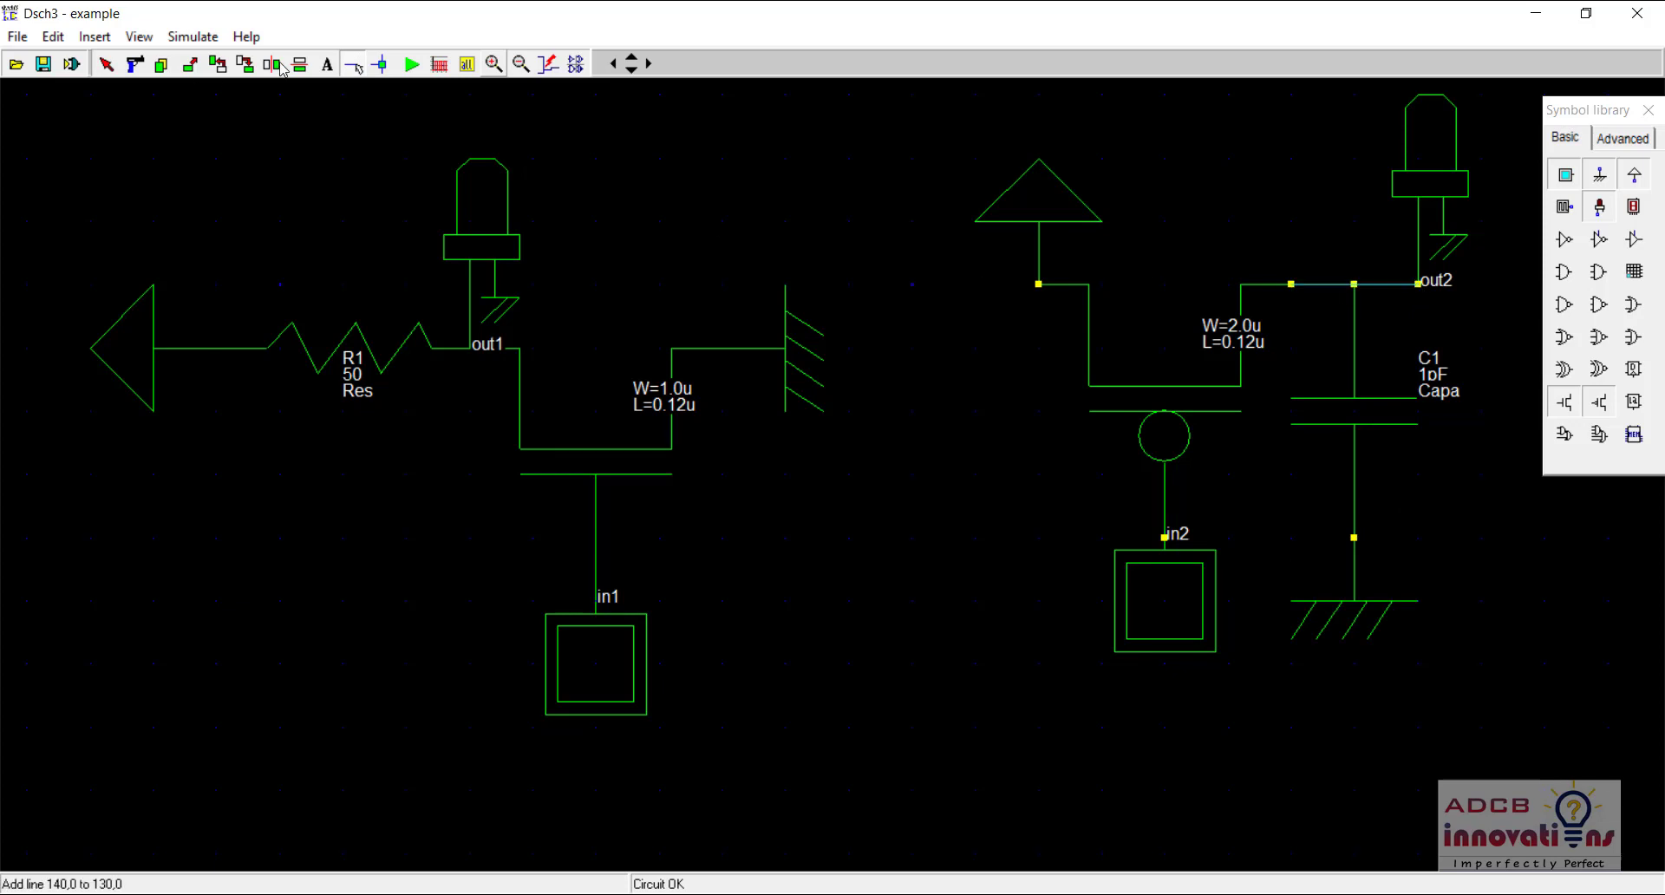
Simulate both stages, set in1 and in2 to 1, switch in1 off to light out1, then stop
click(412, 65)
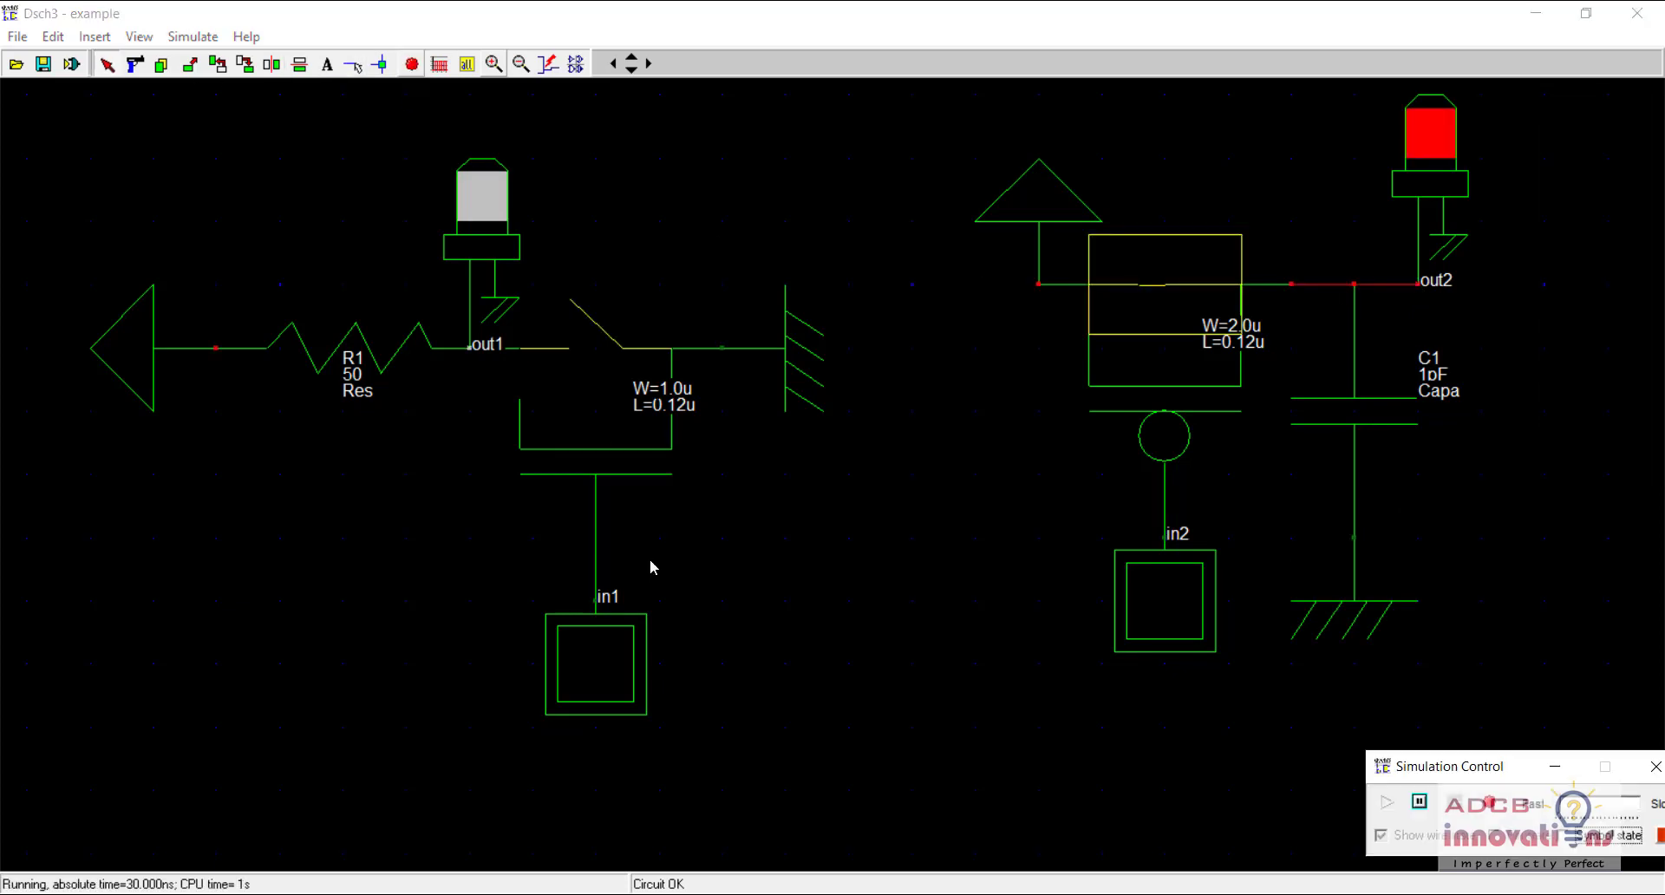
click(605, 670)
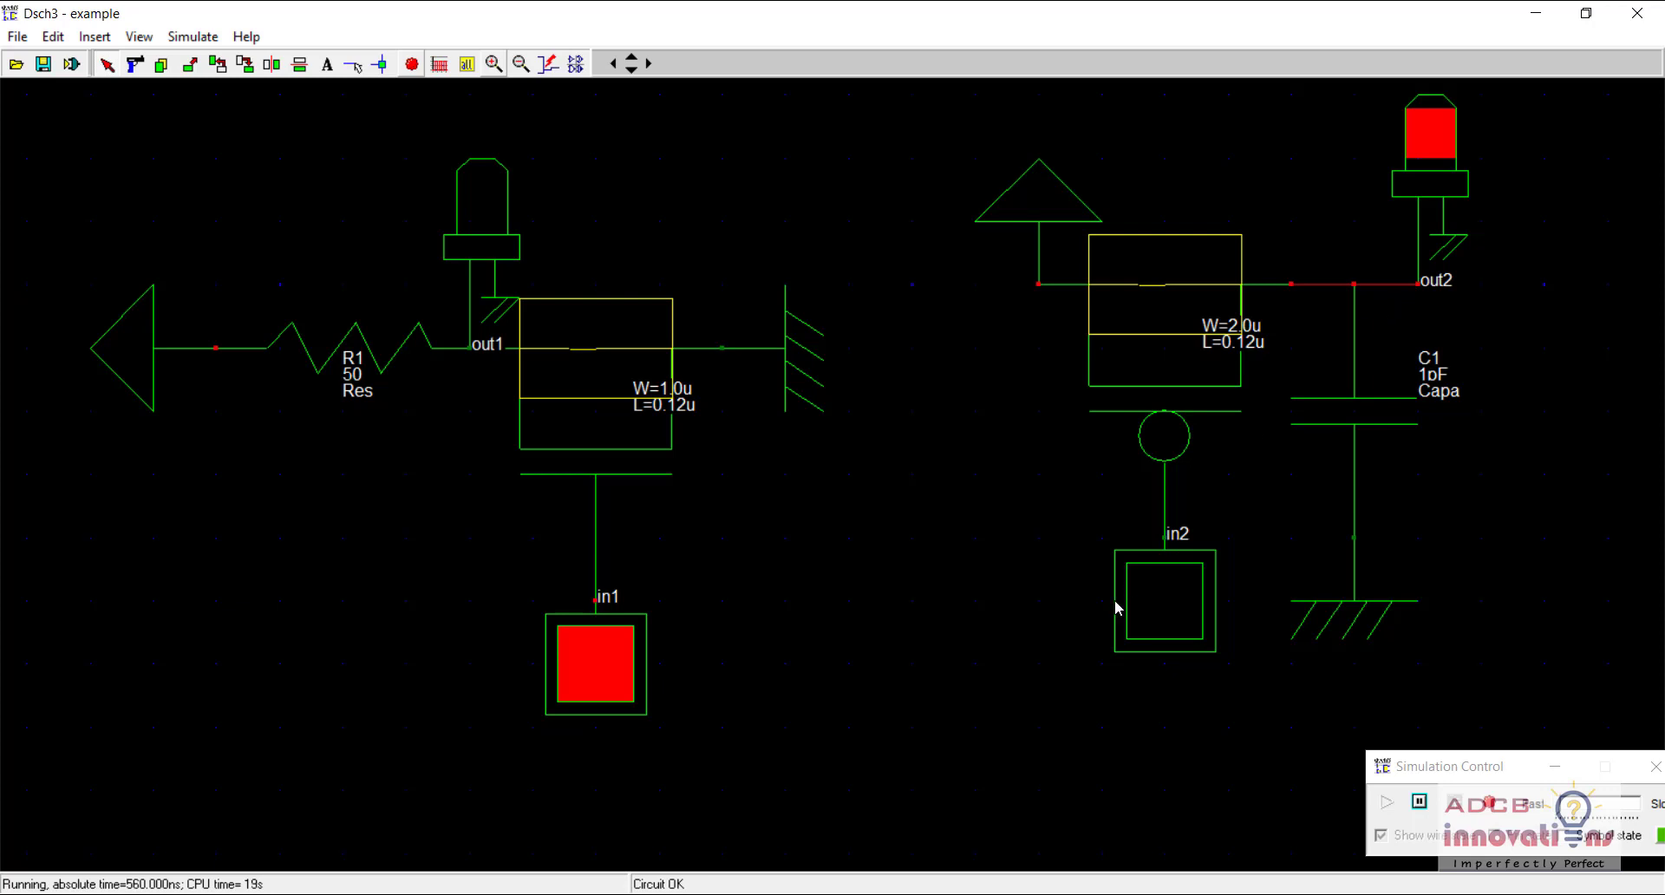
click(1163, 621)
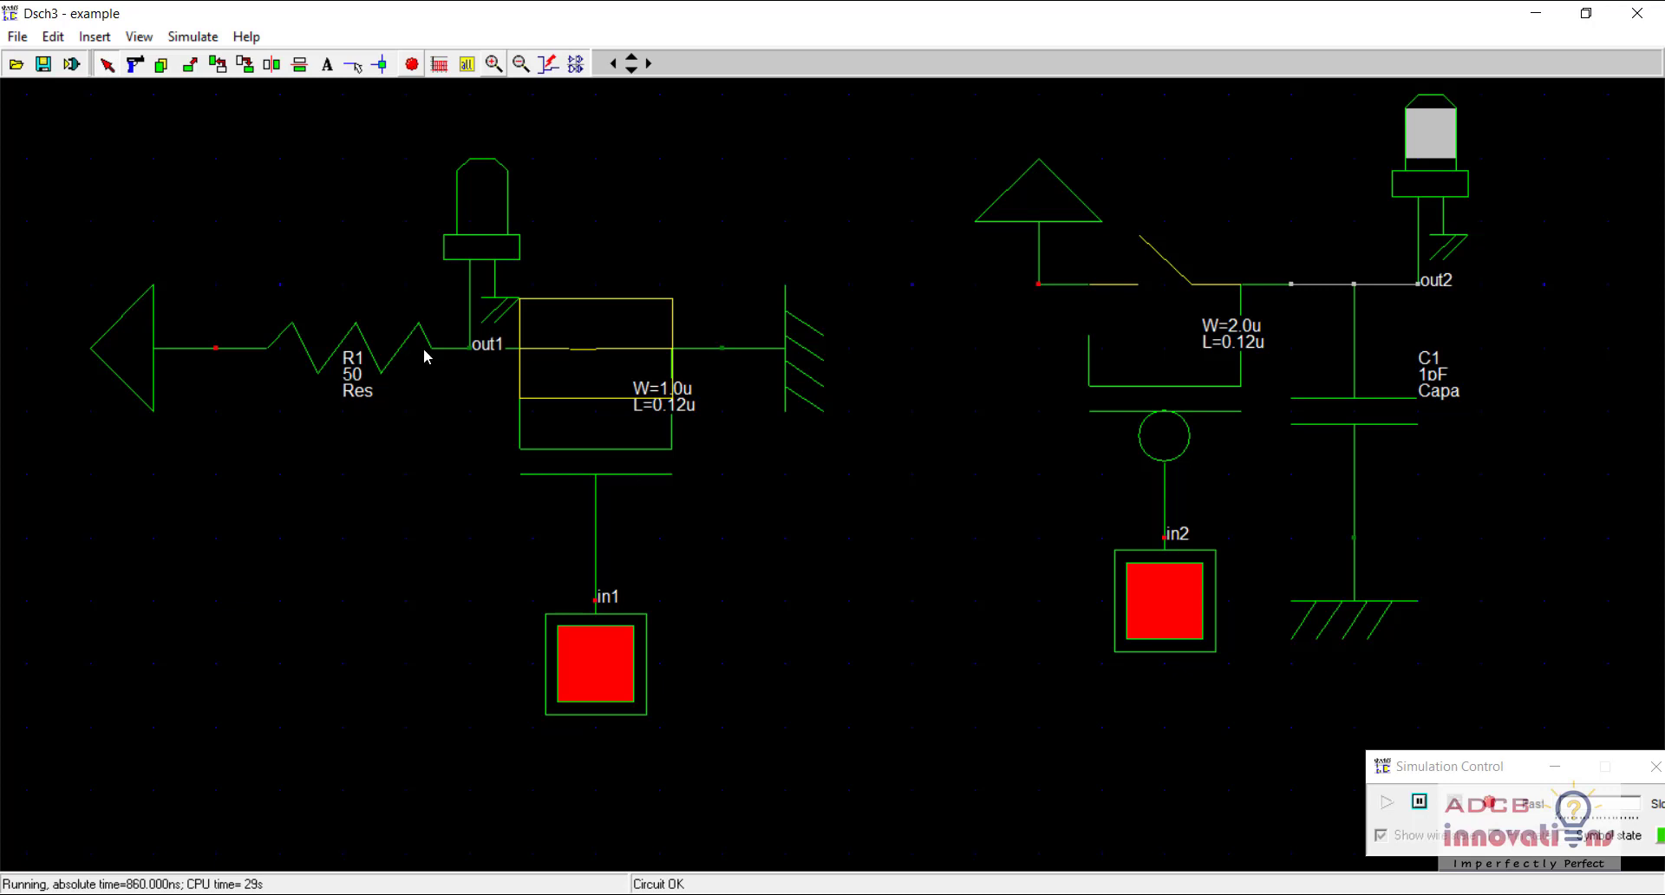
click(603, 684)
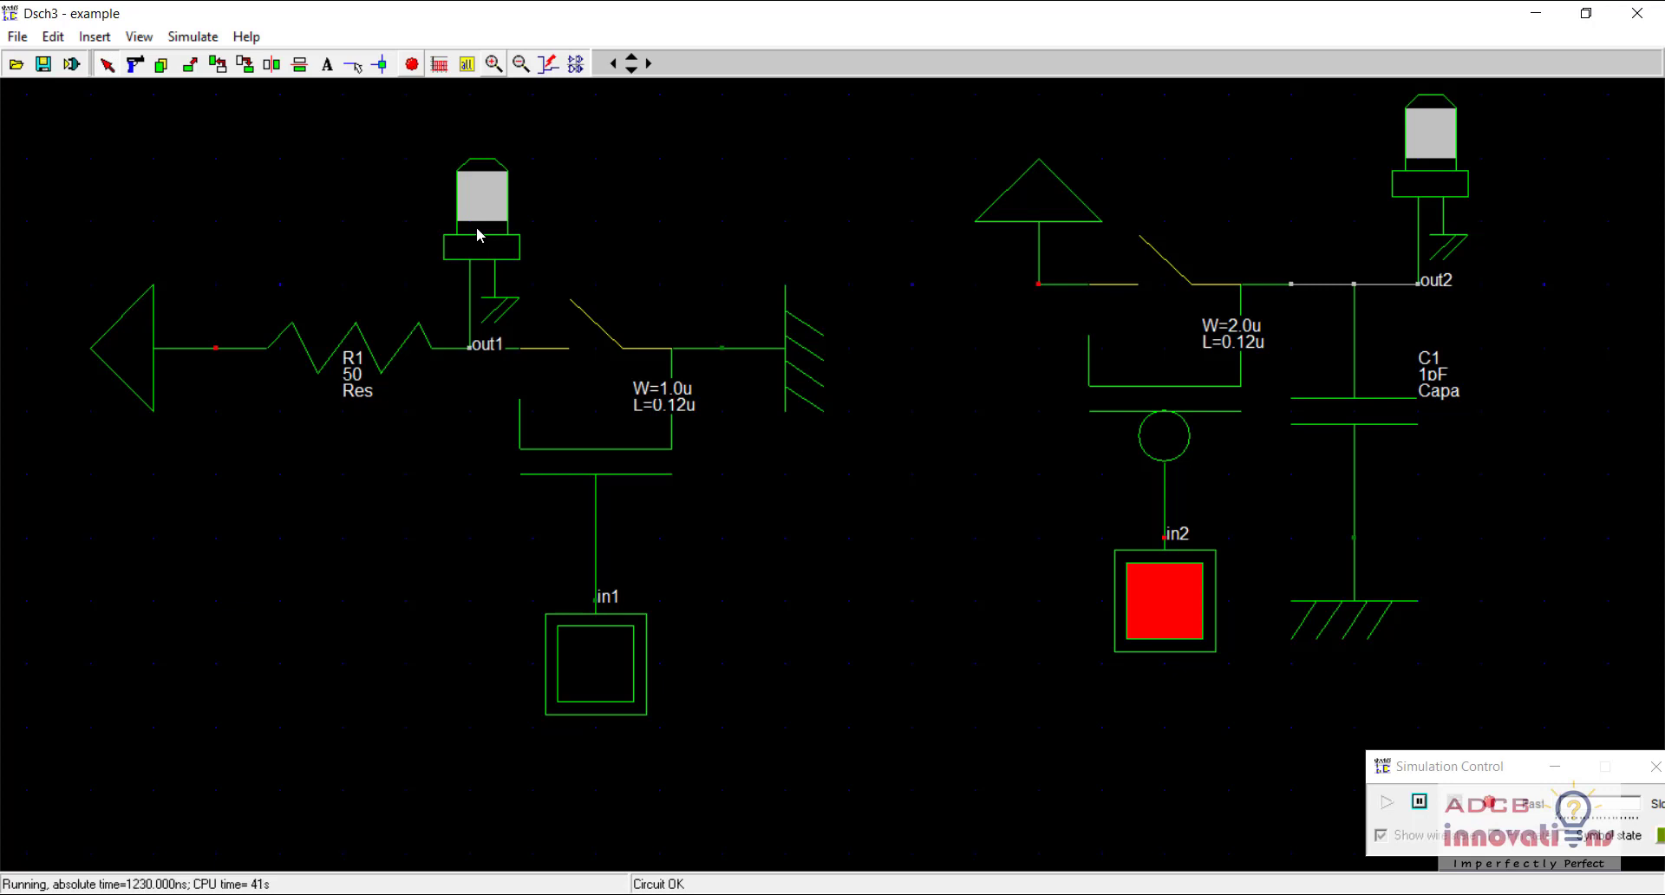
click(412, 66)
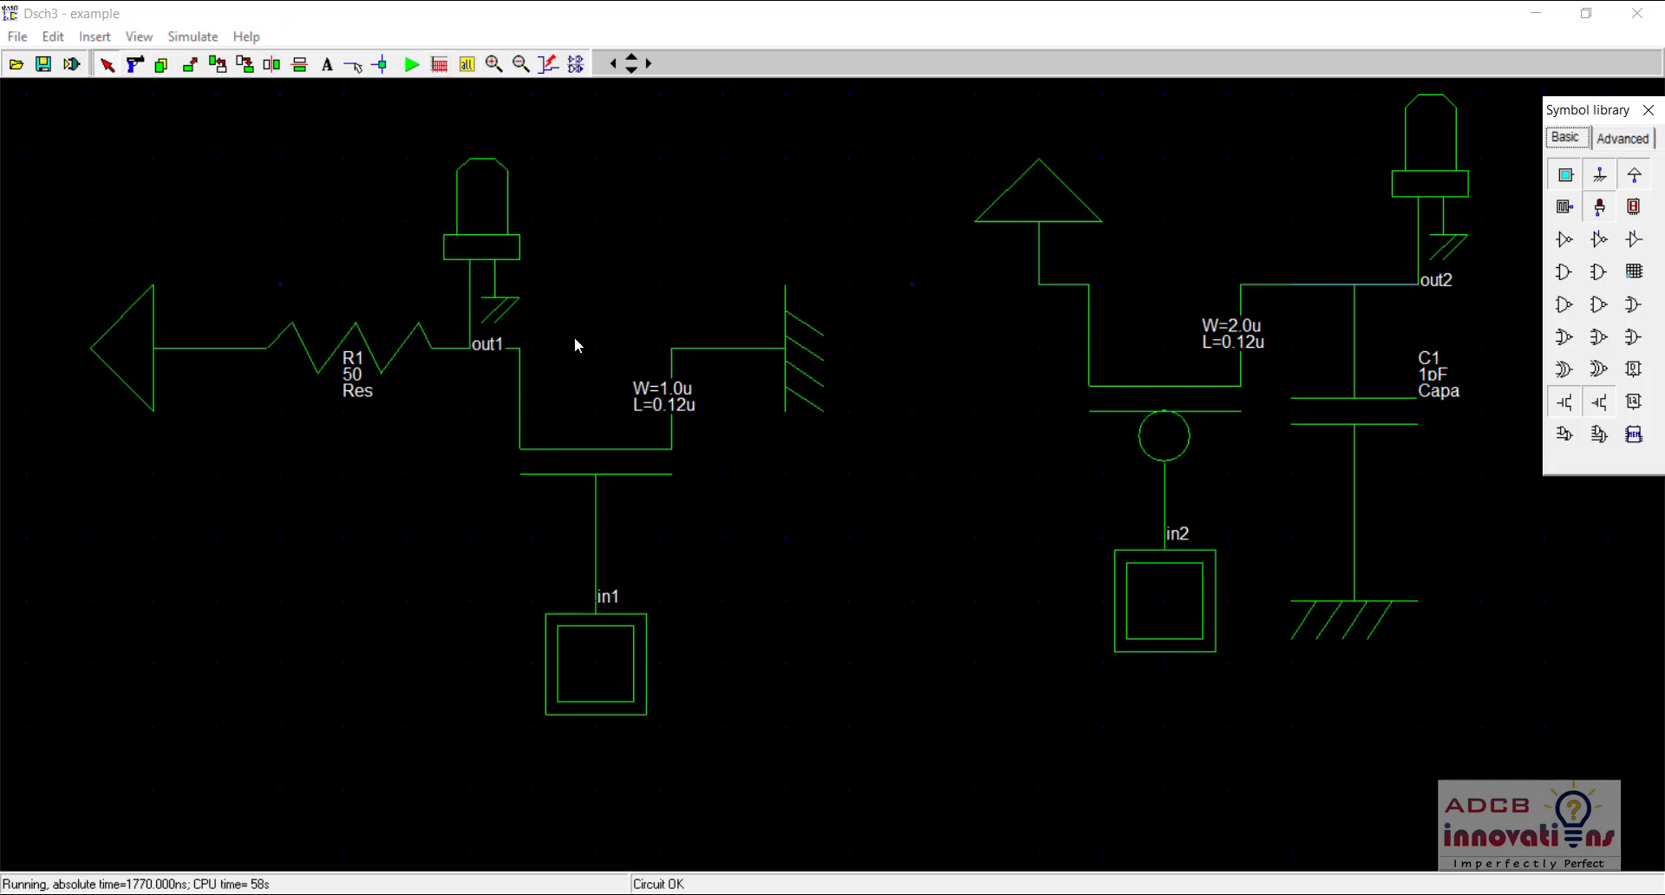
Box-select and delete both transistor stages, then delete the leftover LED at top right
click(135, 64)
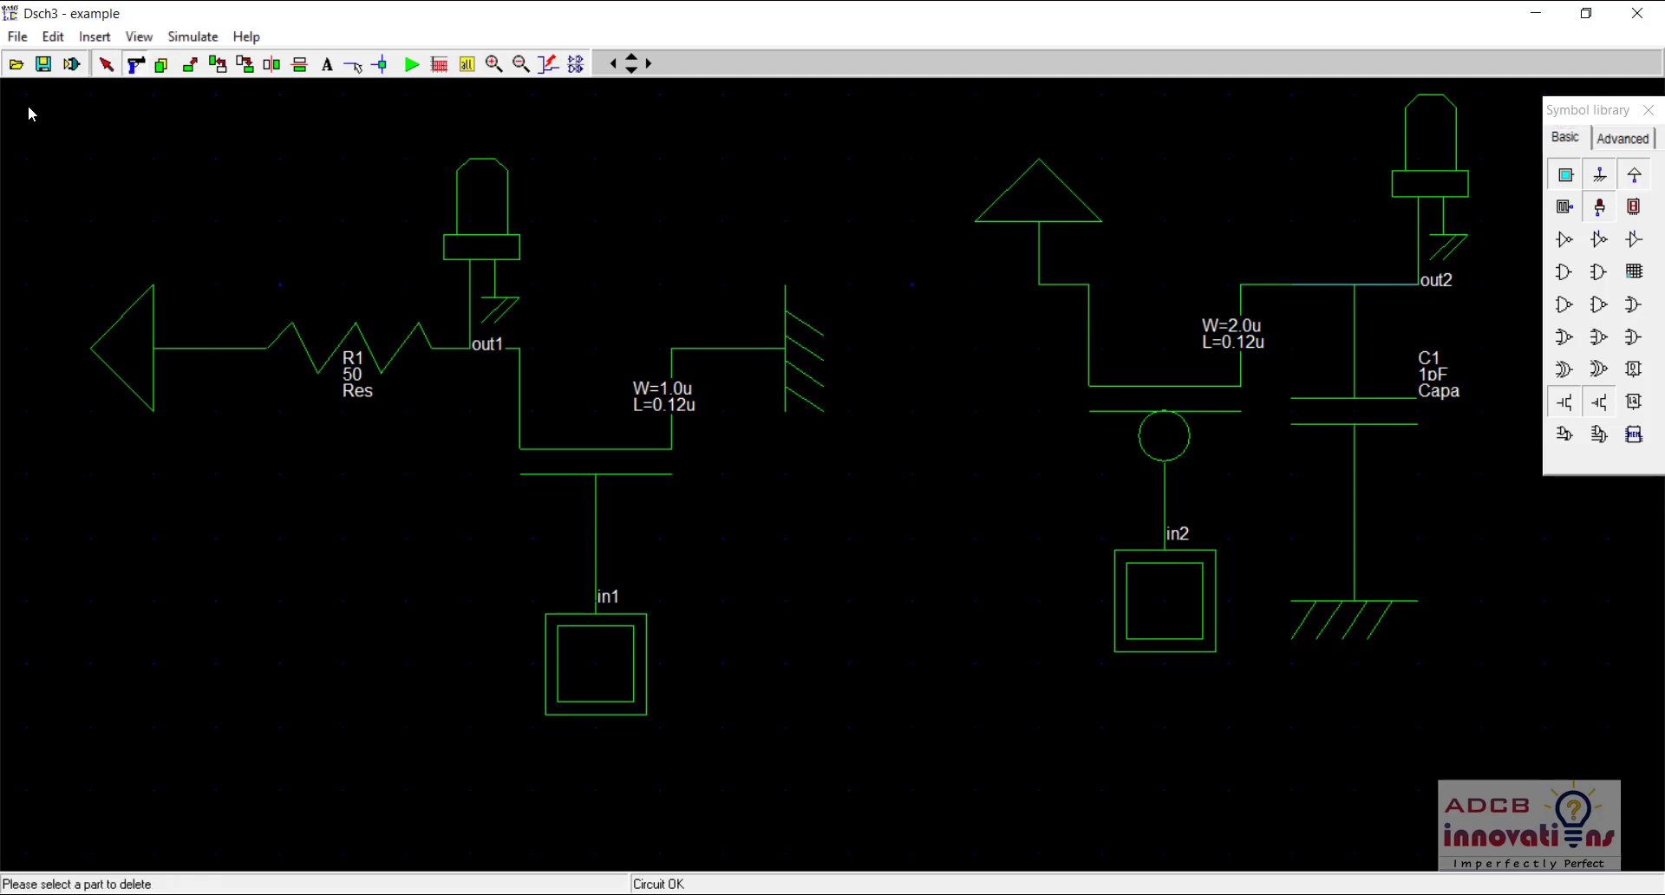
drag(26, 107, 1543, 830)
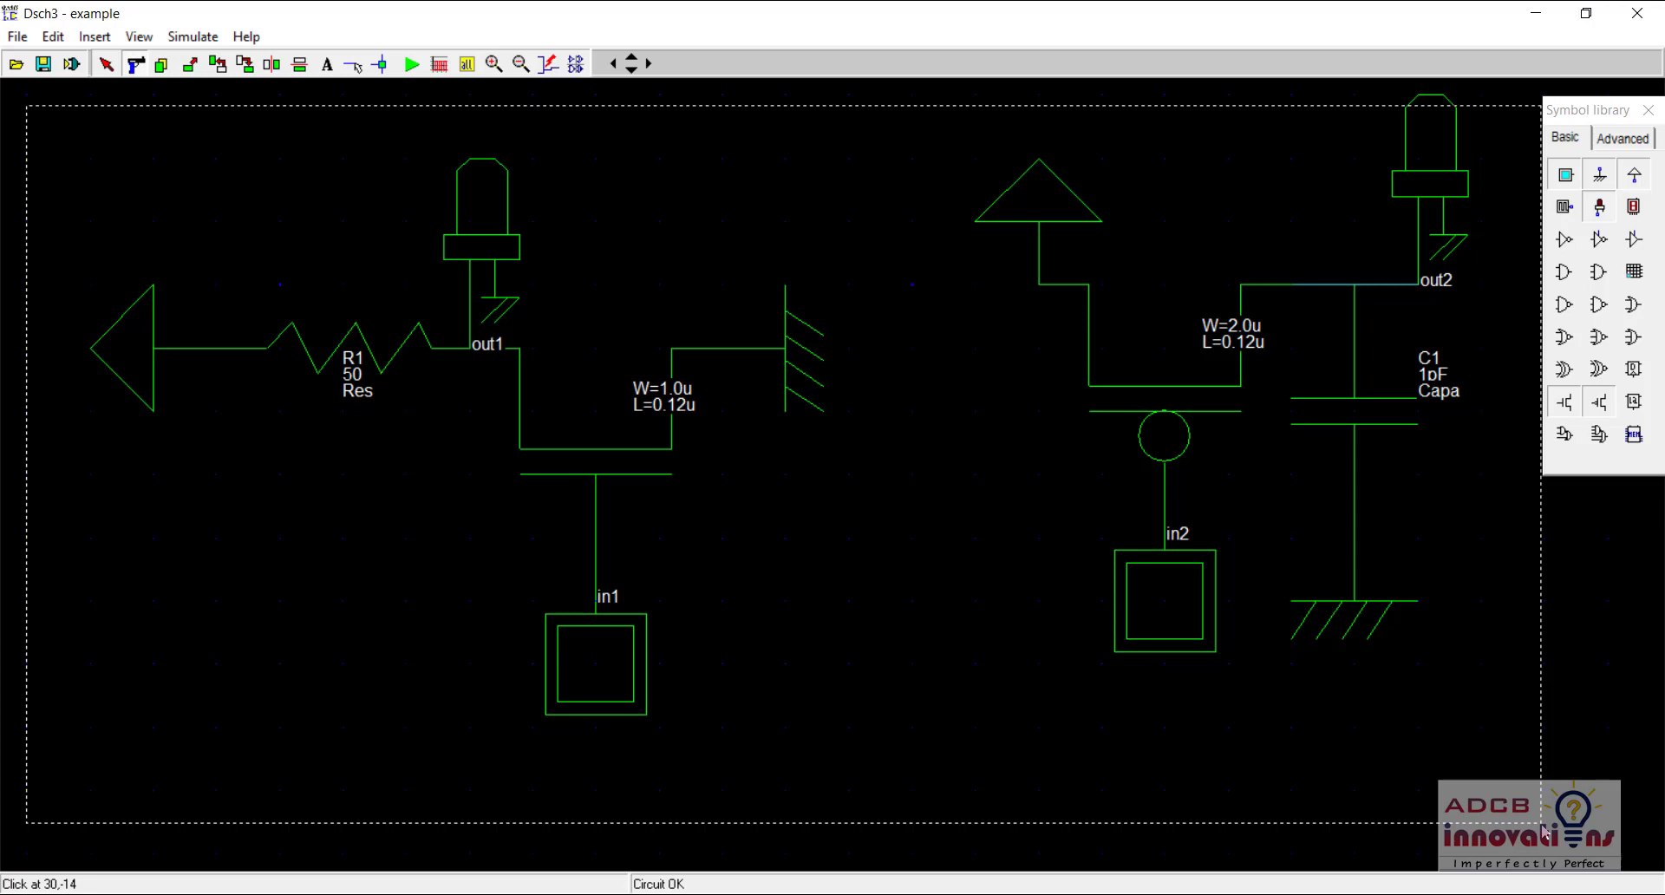
key(Delete)
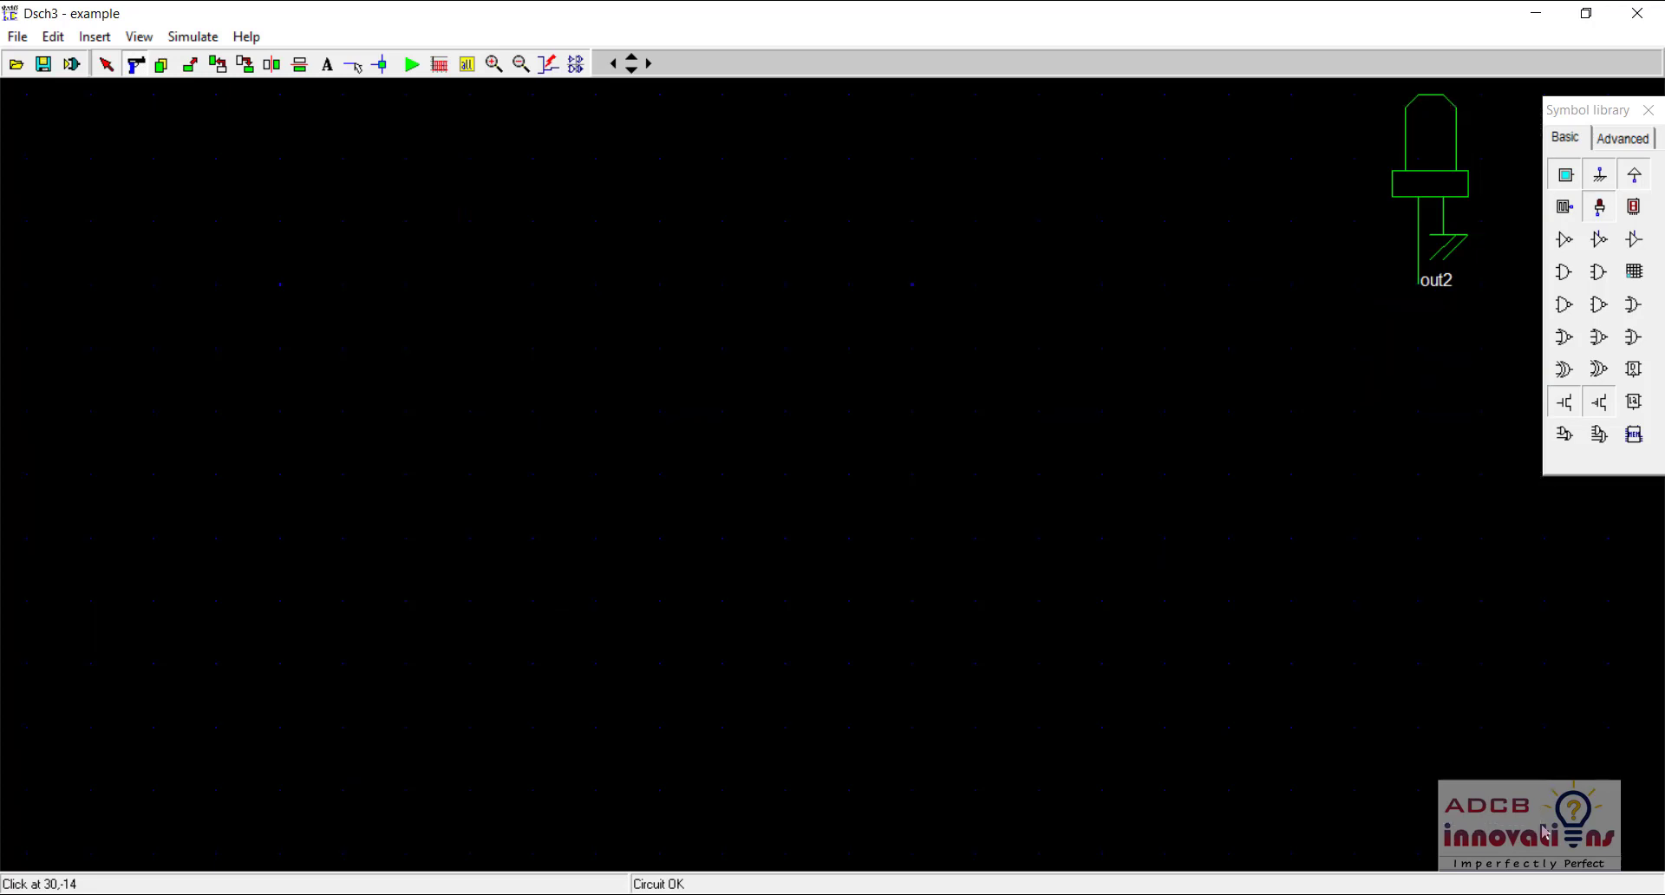
click(1431, 159)
key(Delete)
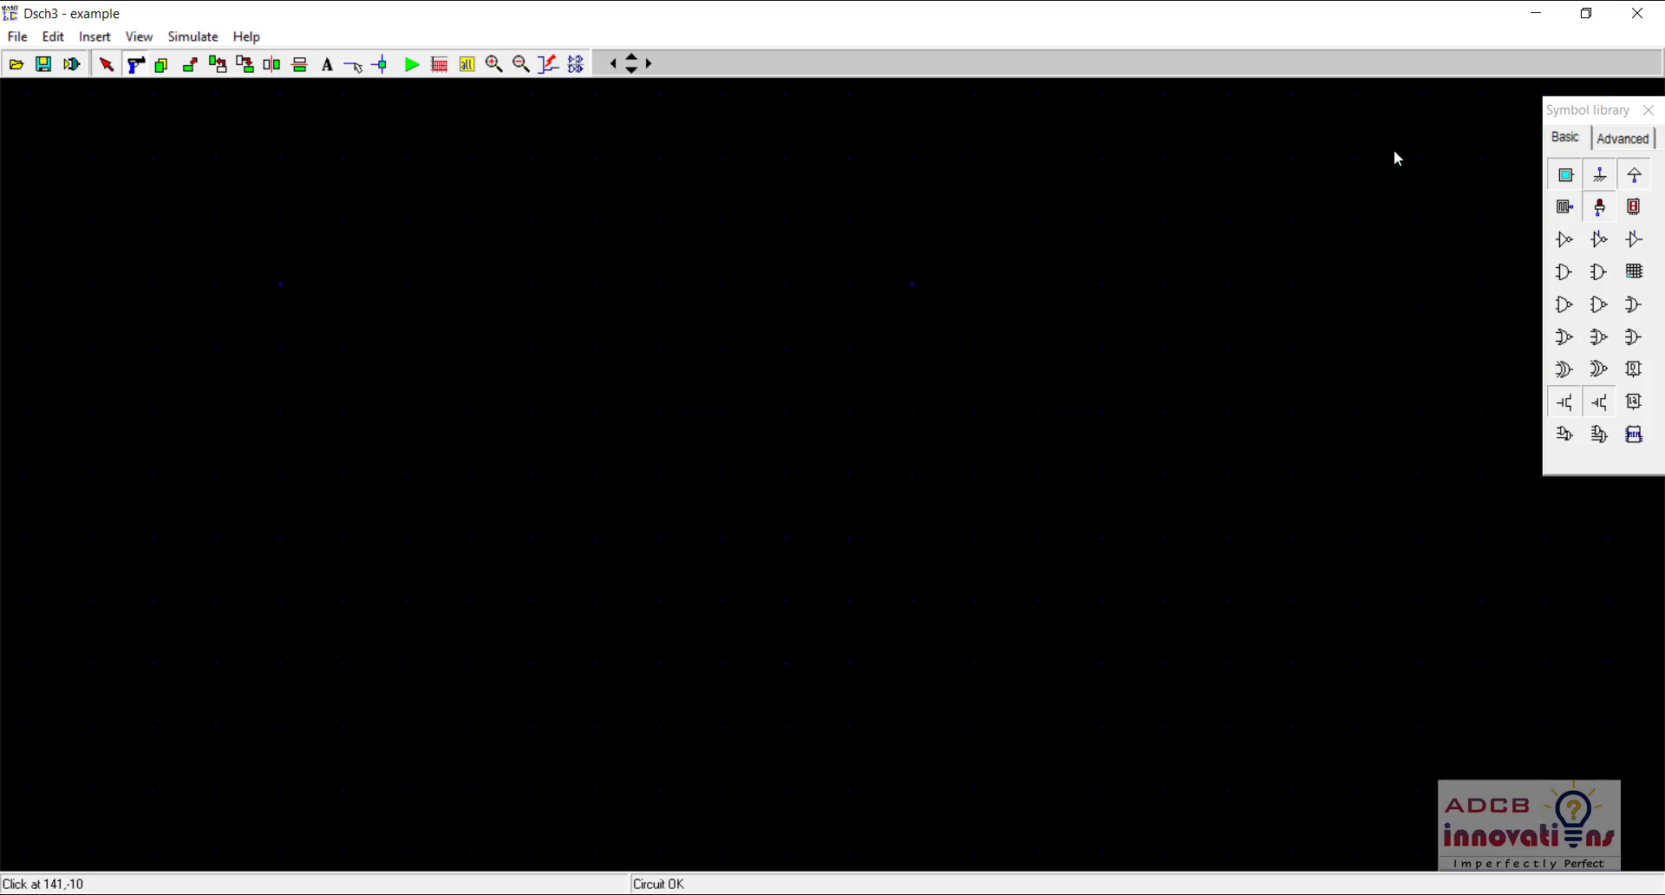
Rotate the new NMOS (W=1.0u, L=0.12u) gate-down and show its d, s, g pin names
click(111, 66)
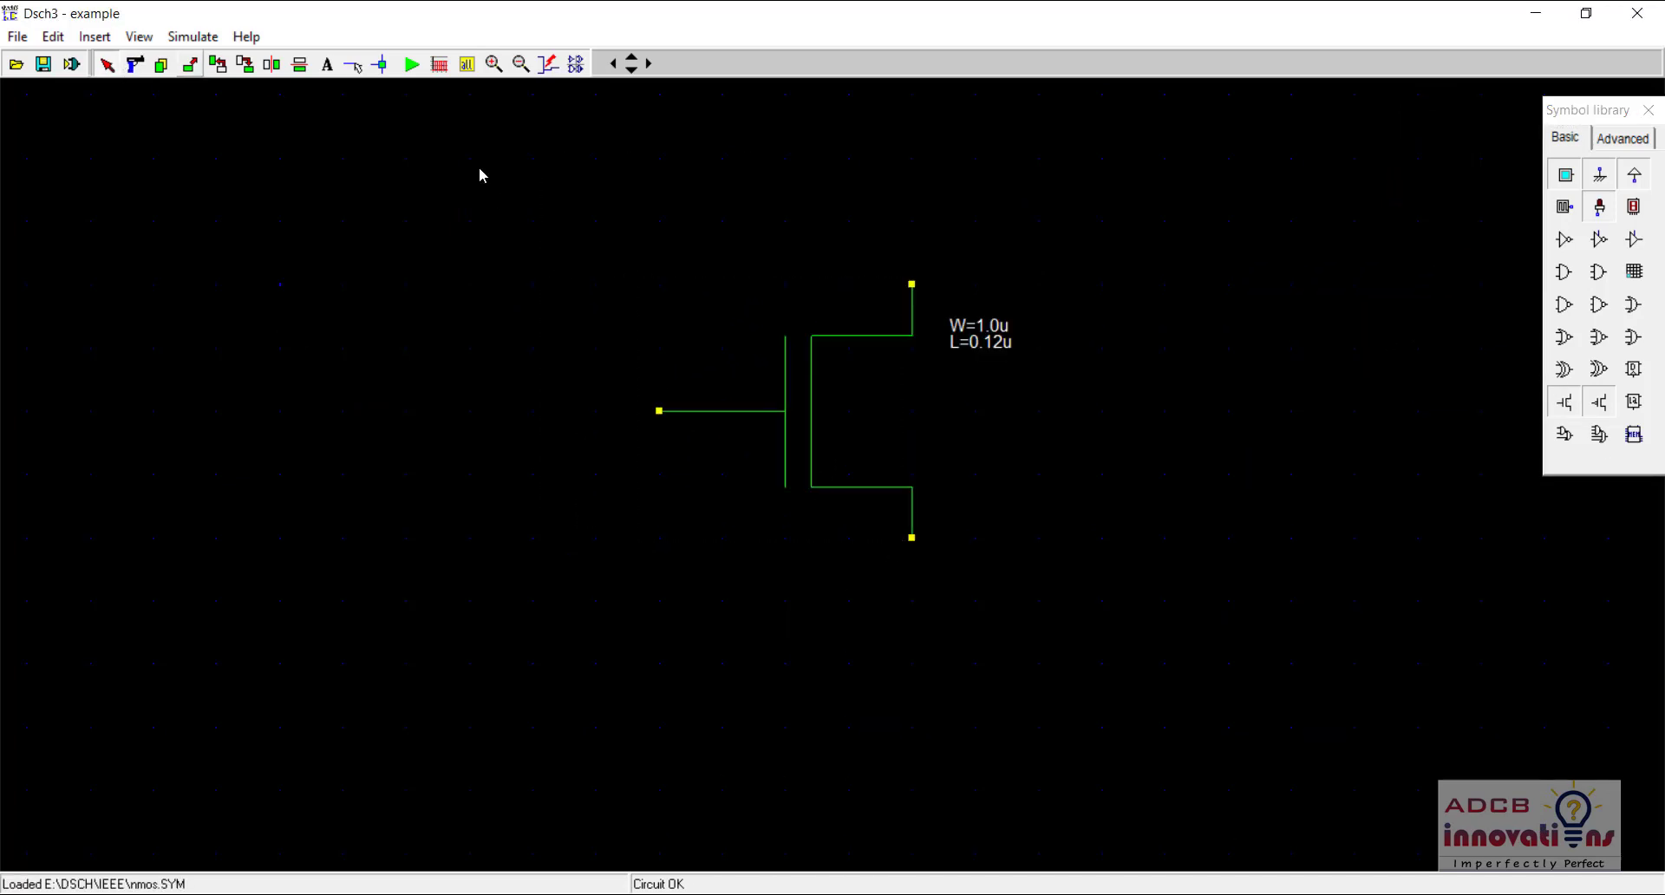
click(216, 64)
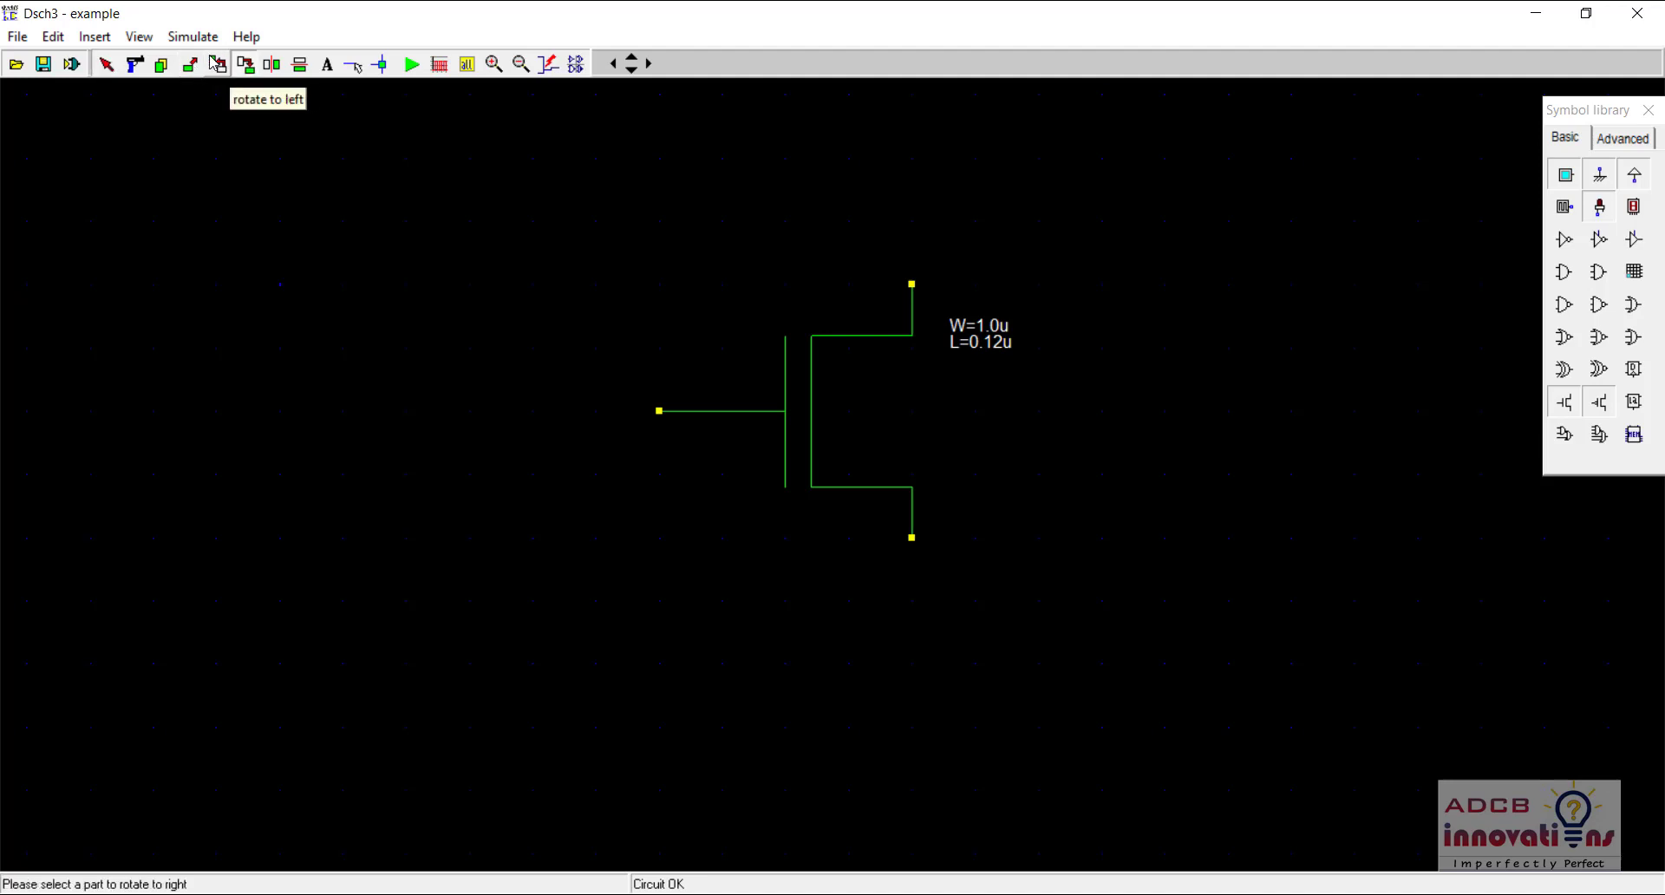
click(794, 418)
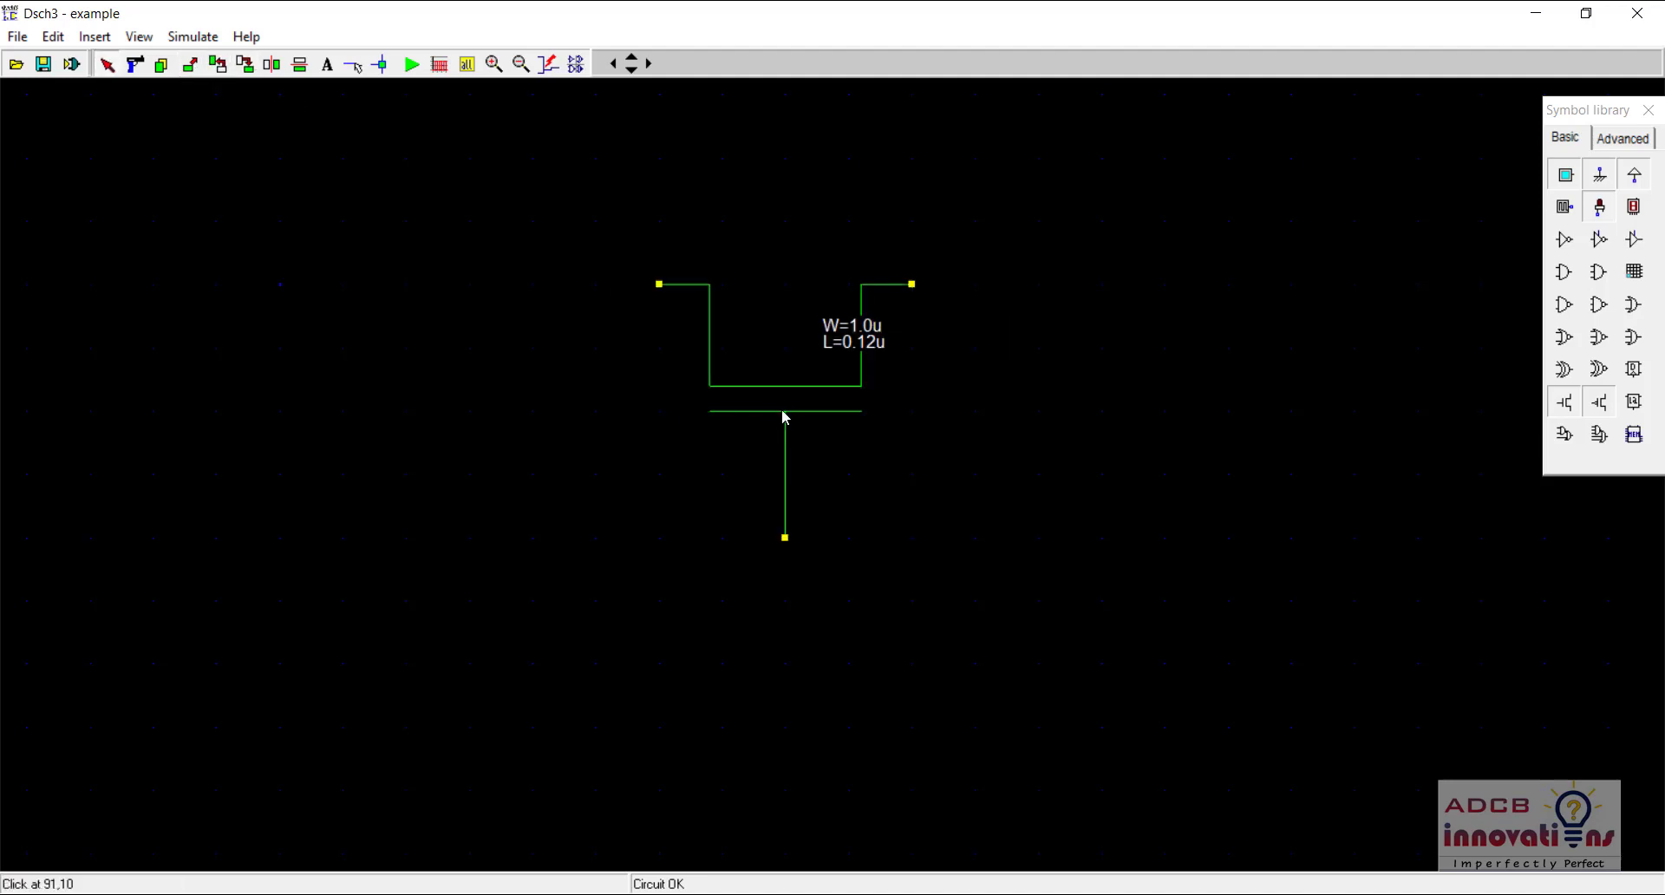
double_click(782, 417)
click(940, 545)
click(731, 703)
click(1636, 177)
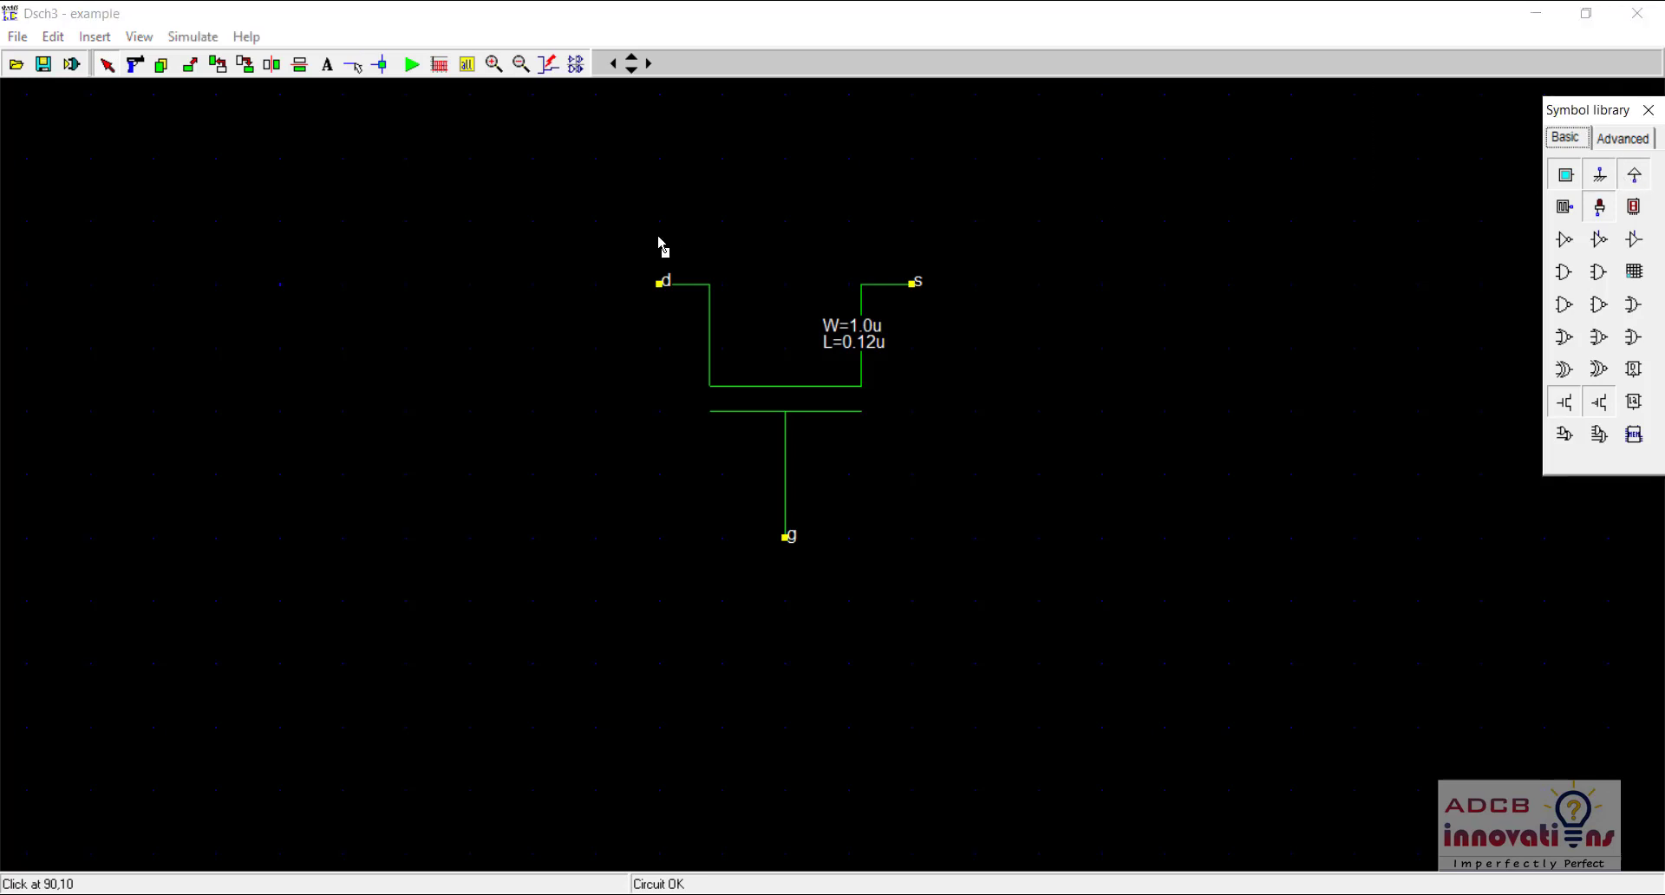
Place a VDD supply left of the transistor, rotated left and level with the drain
click(473, 290)
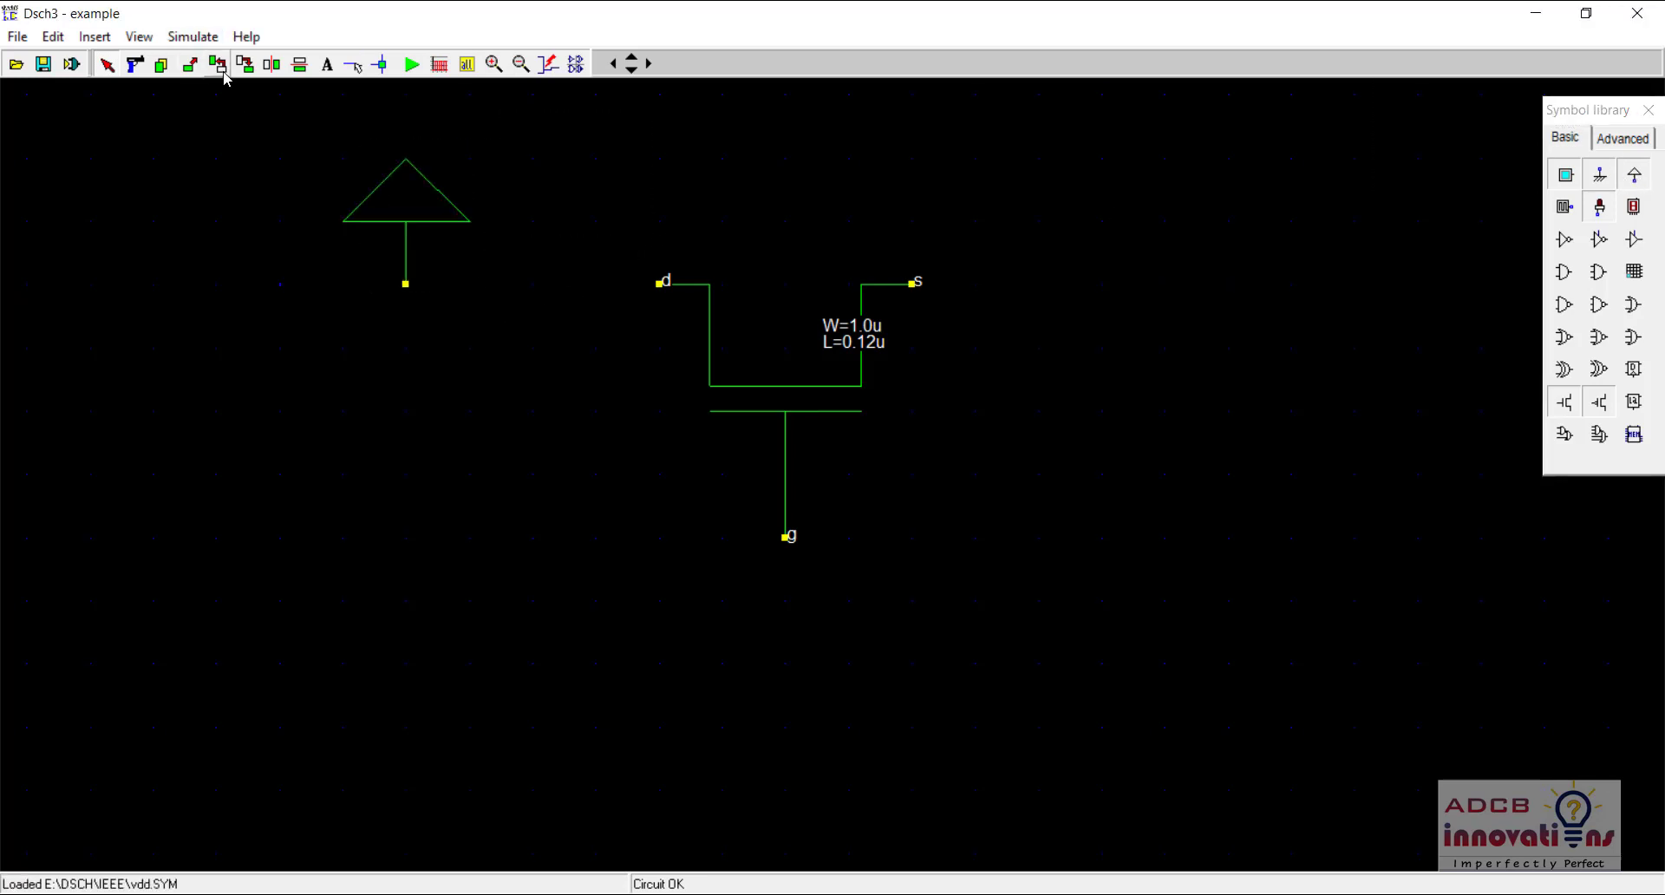
click(216, 64)
click(401, 204)
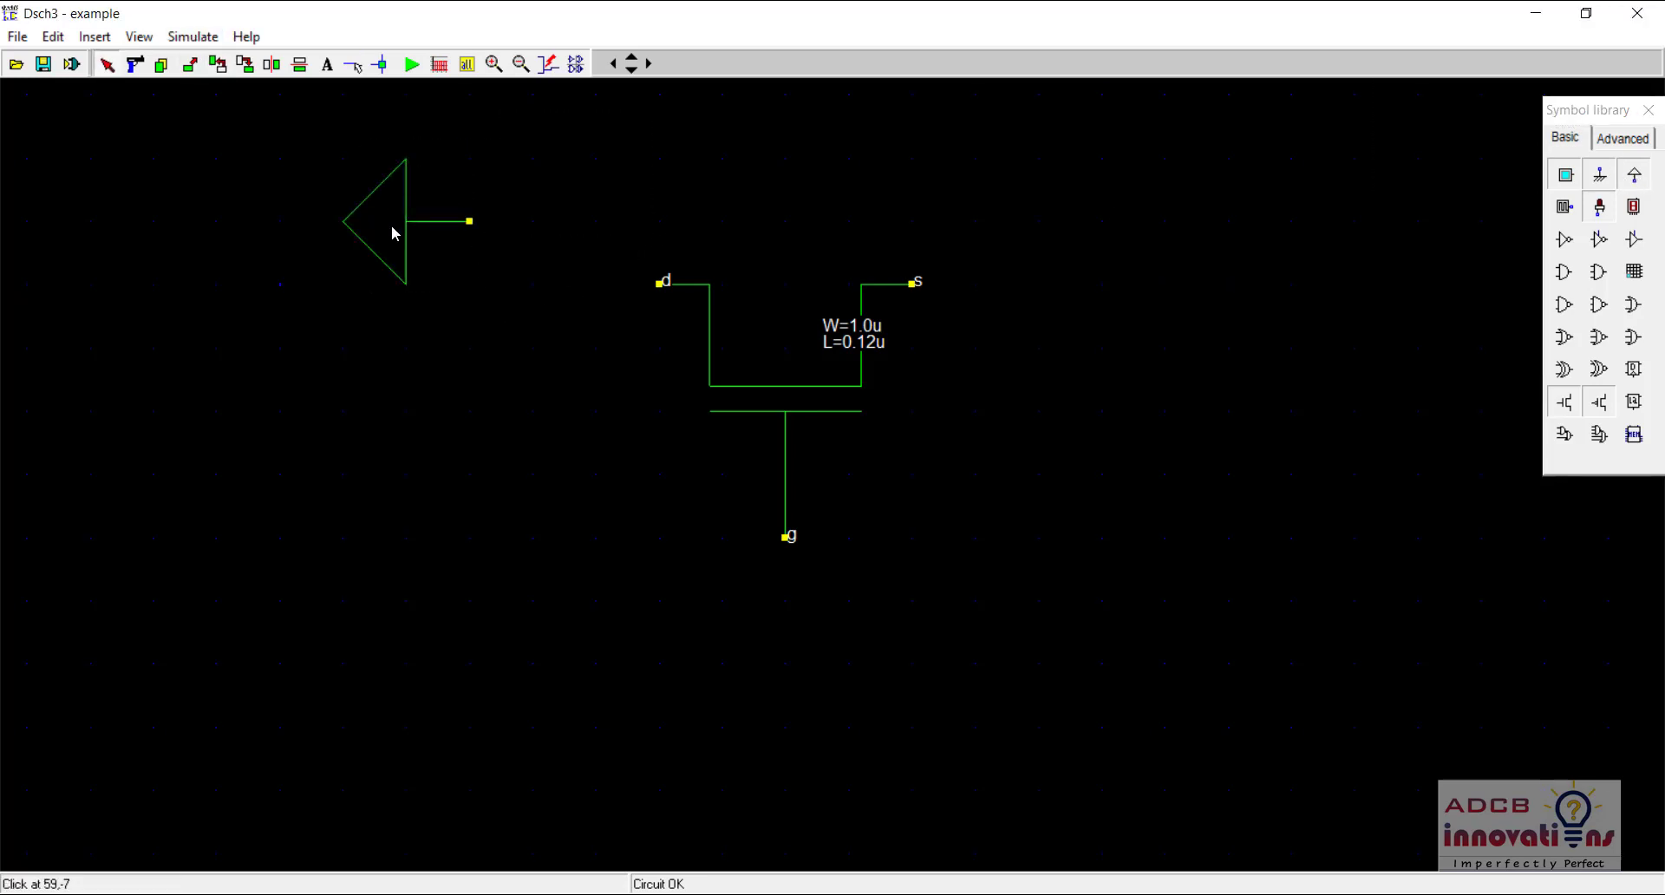
drag(393, 230, 389, 294)
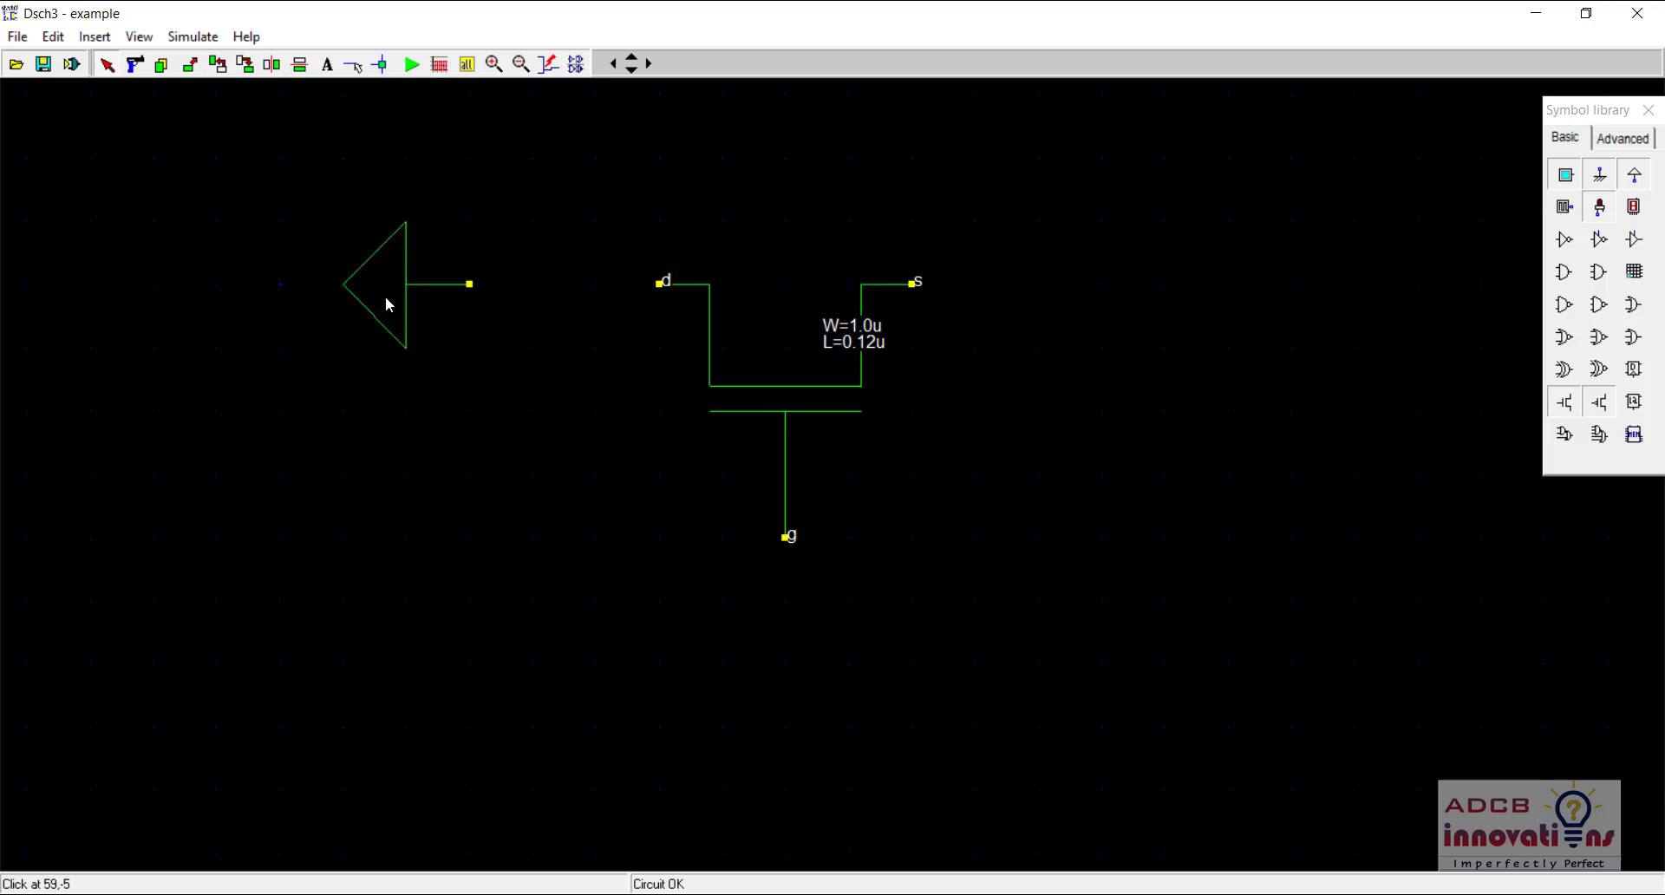
Add a 50 Ω resistor R2 and line it up to join VDD to drain d
click(1621, 138)
click(1565, 187)
click(803, 235)
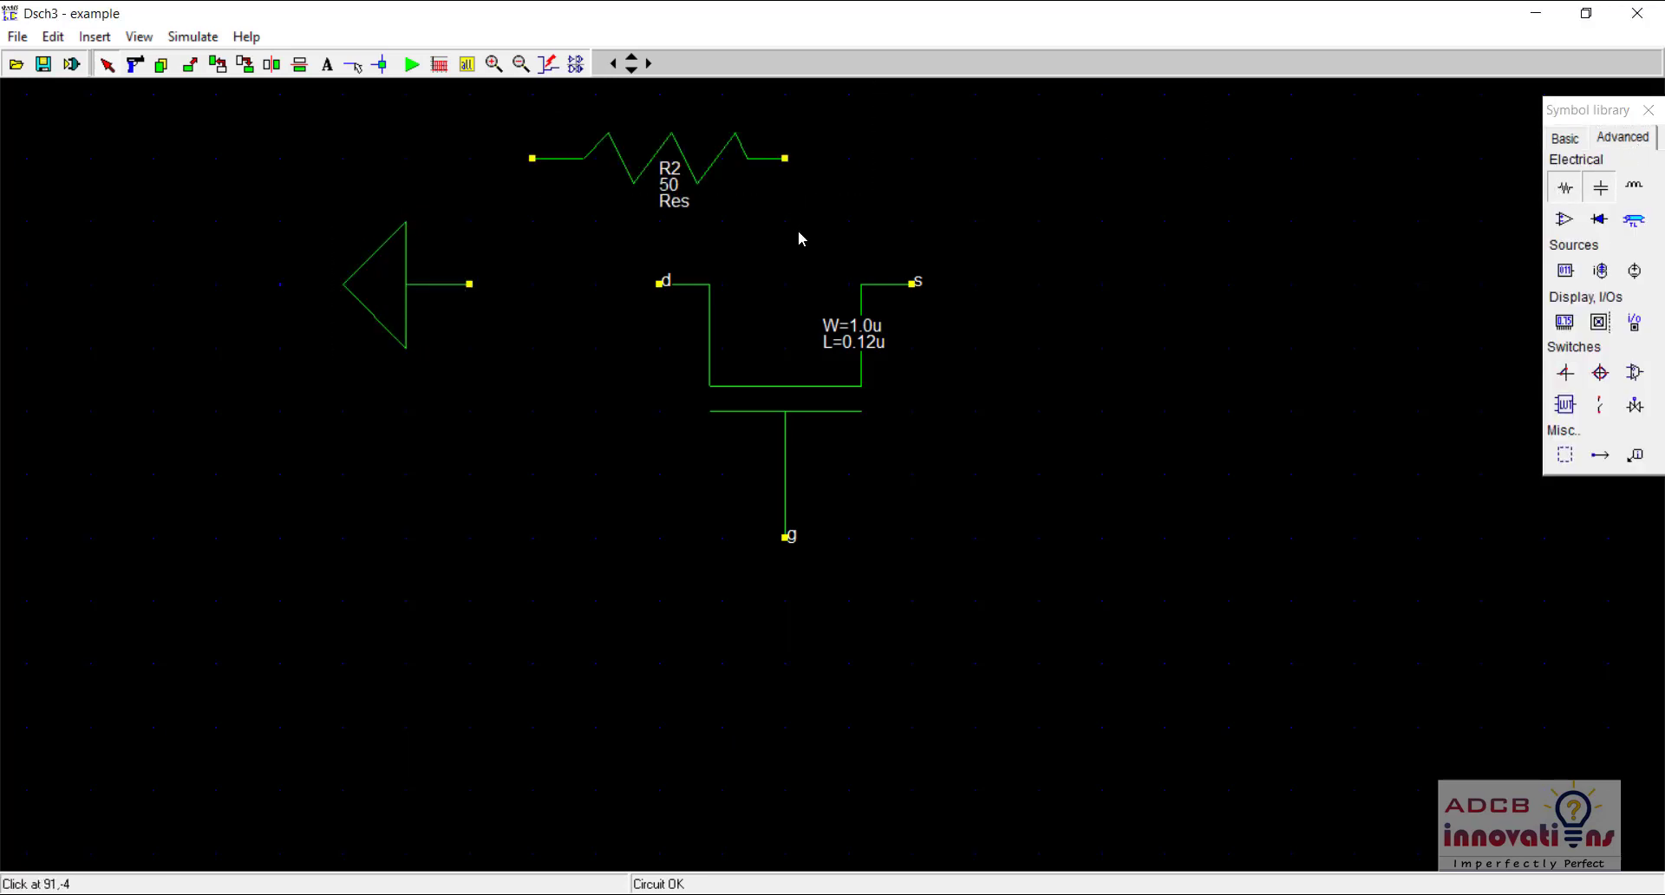
drag(687, 153, 609, 271)
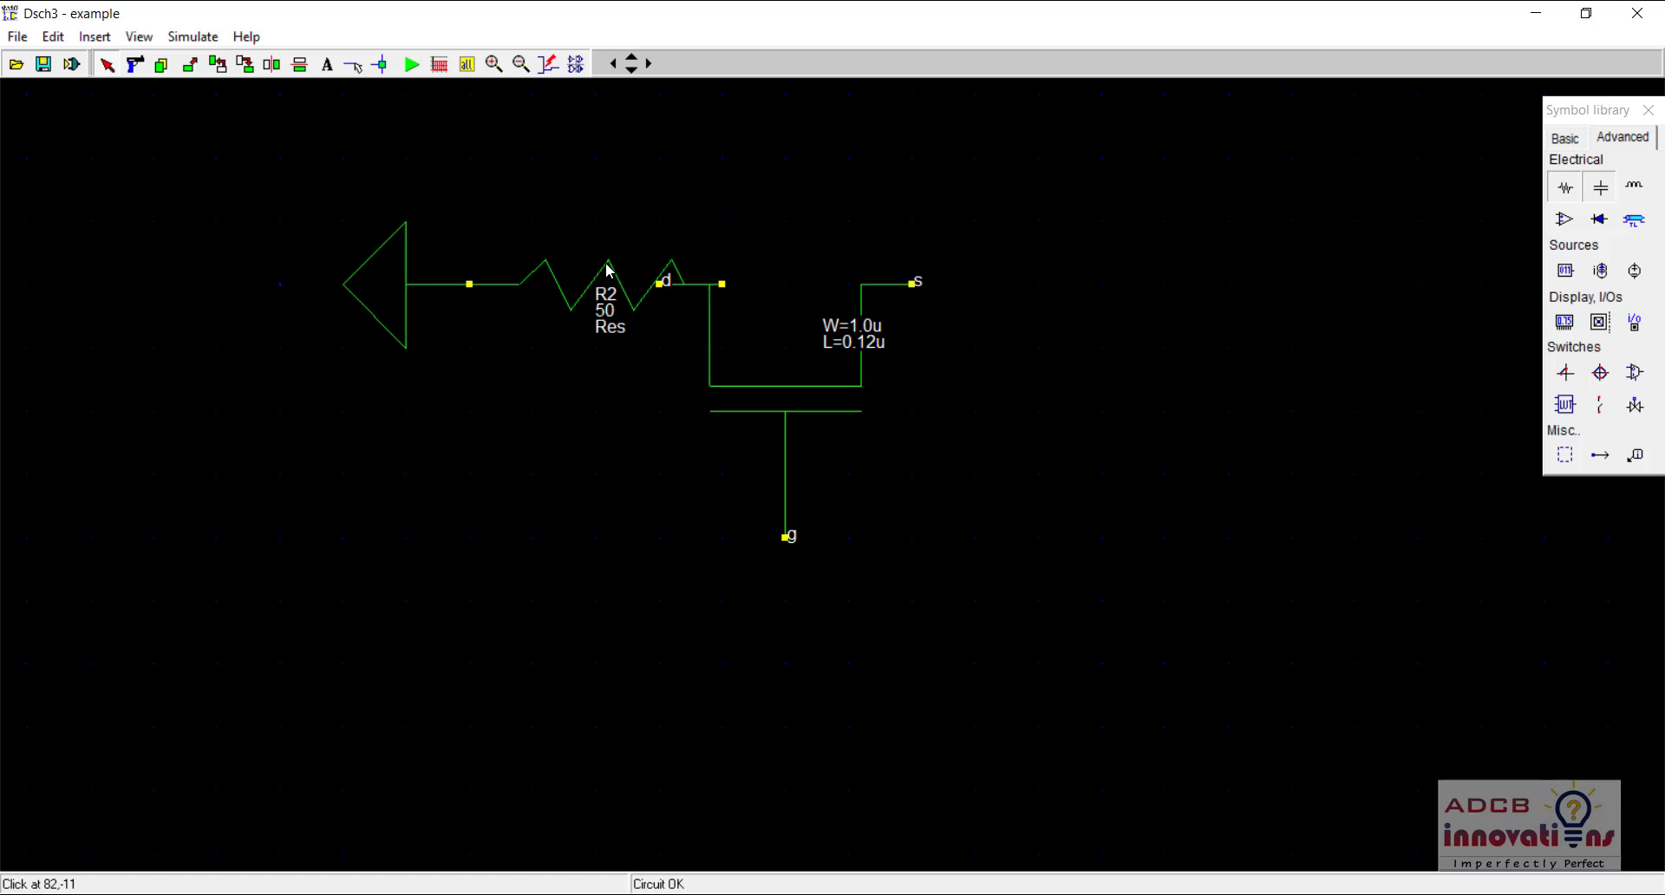
drag(382, 289, 266, 291)
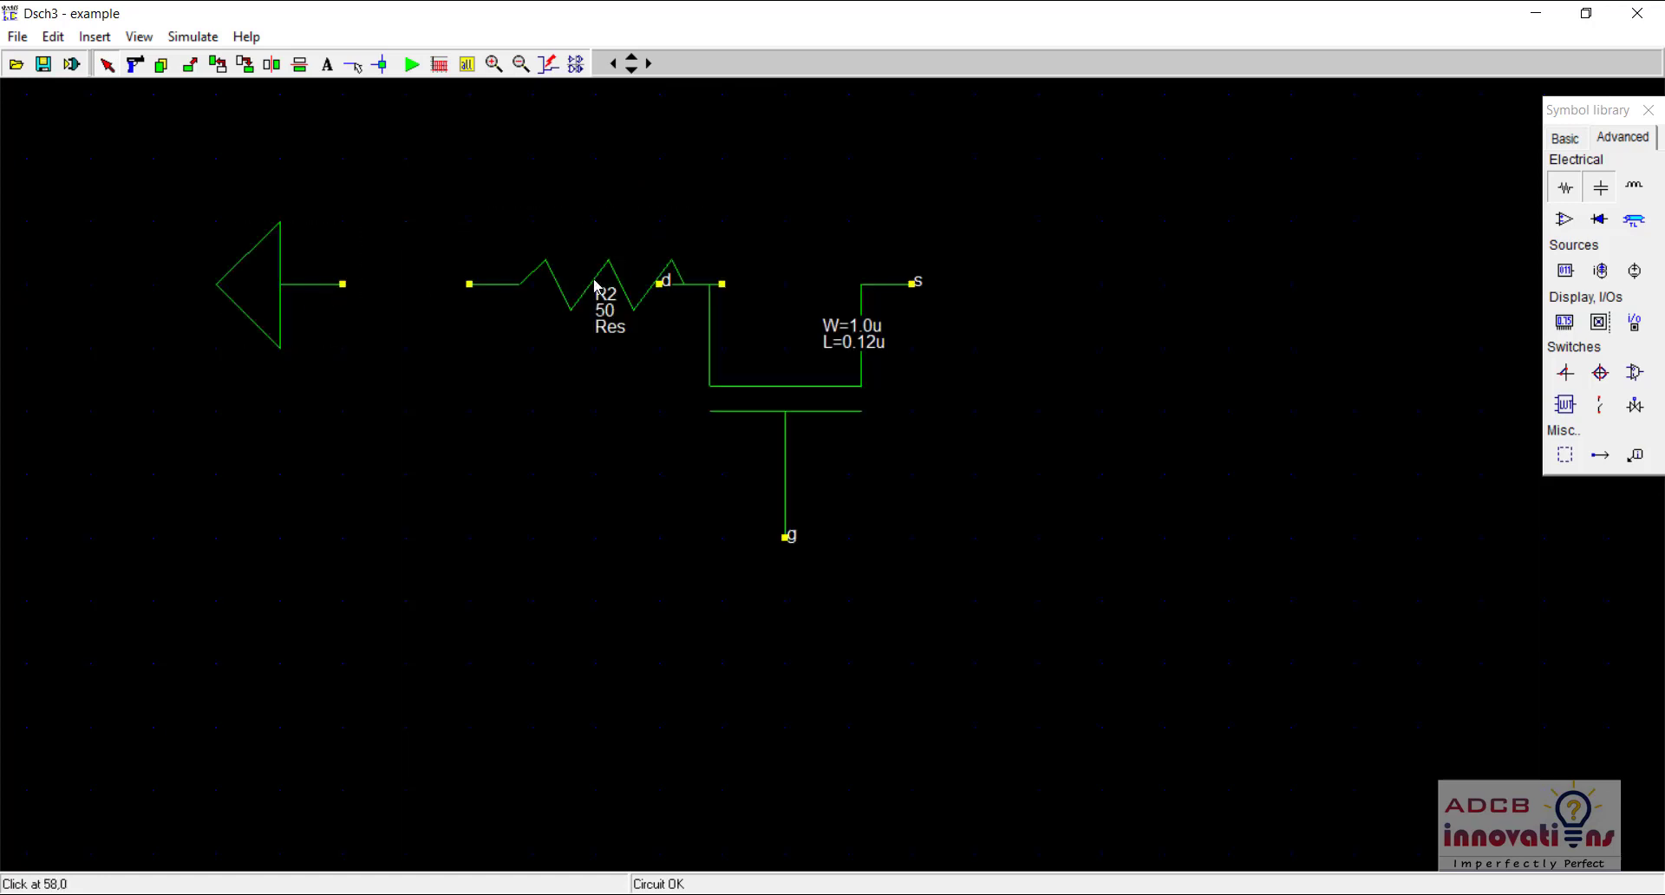
drag(583, 288, 513, 309)
drag(257, 290, 291, 288)
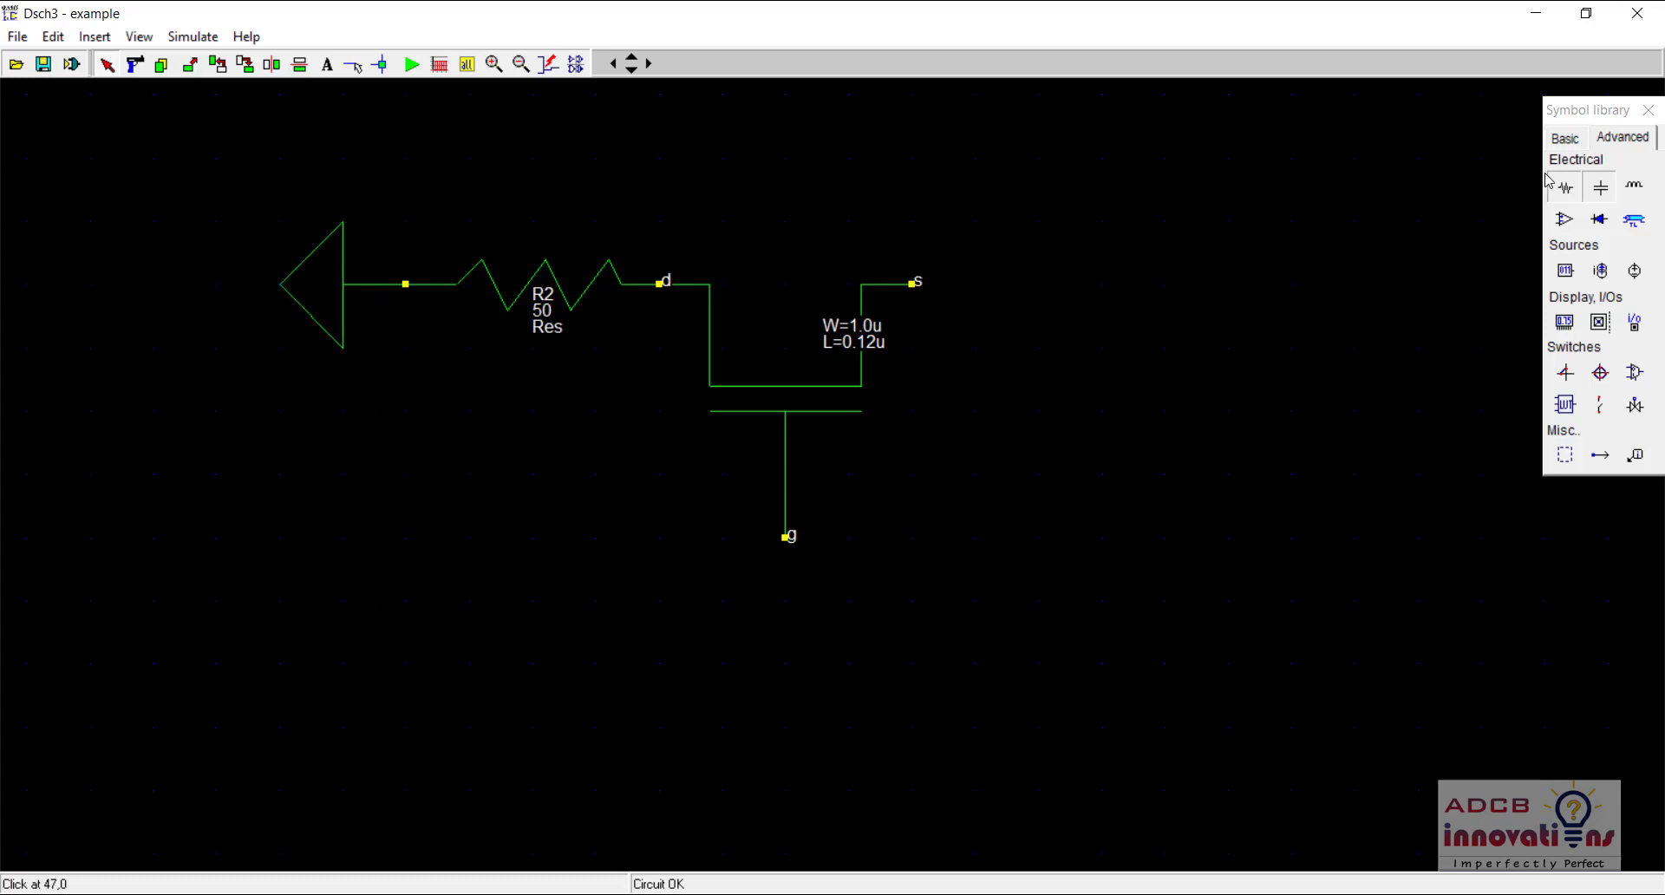
click(1565, 139)
click(1566, 176)
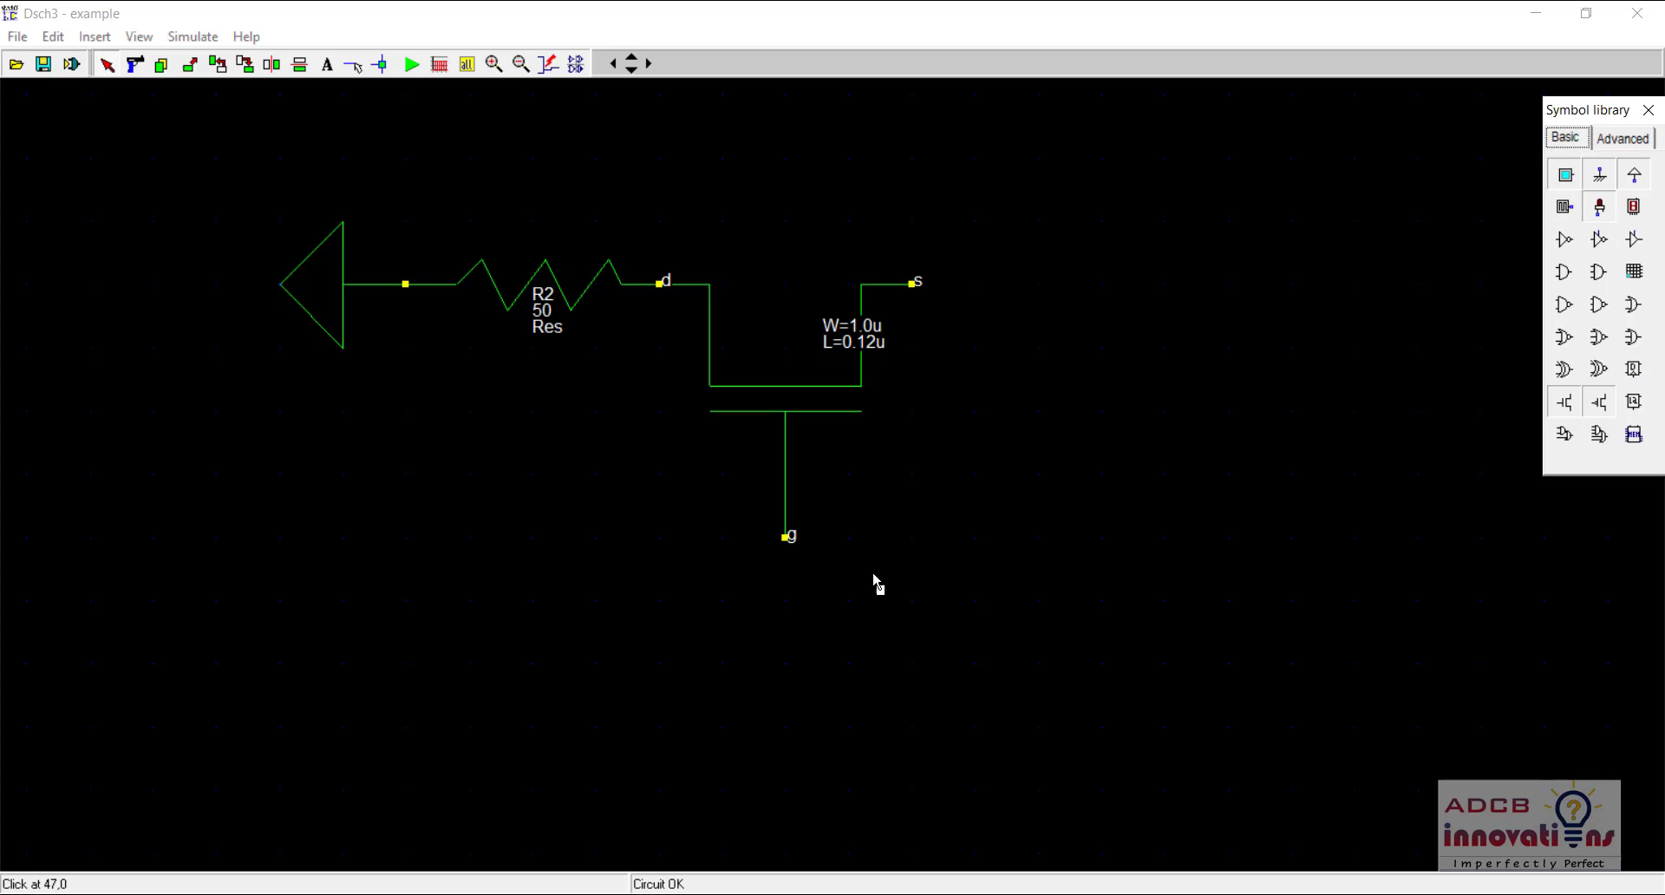
Place input in3 below the gate, rotated to meet it, and attach an LED out3 to drain d
click(838, 650)
click(217, 69)
click(799, 610)
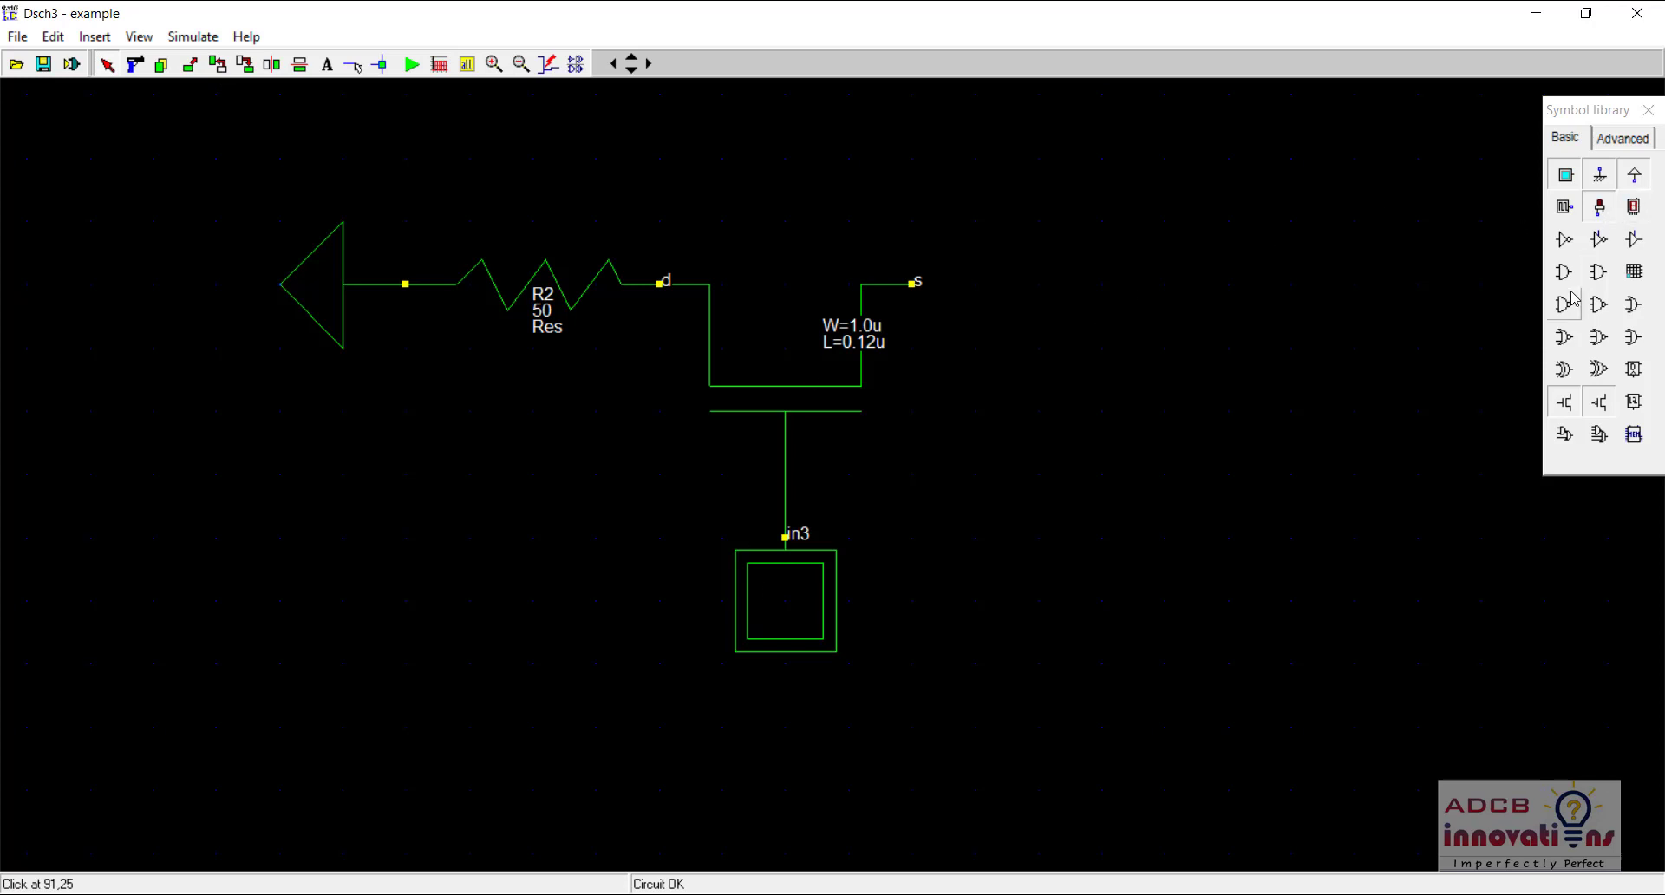
drag(1601, 207, 846, 276)
drag(815, 183, 678, 182)
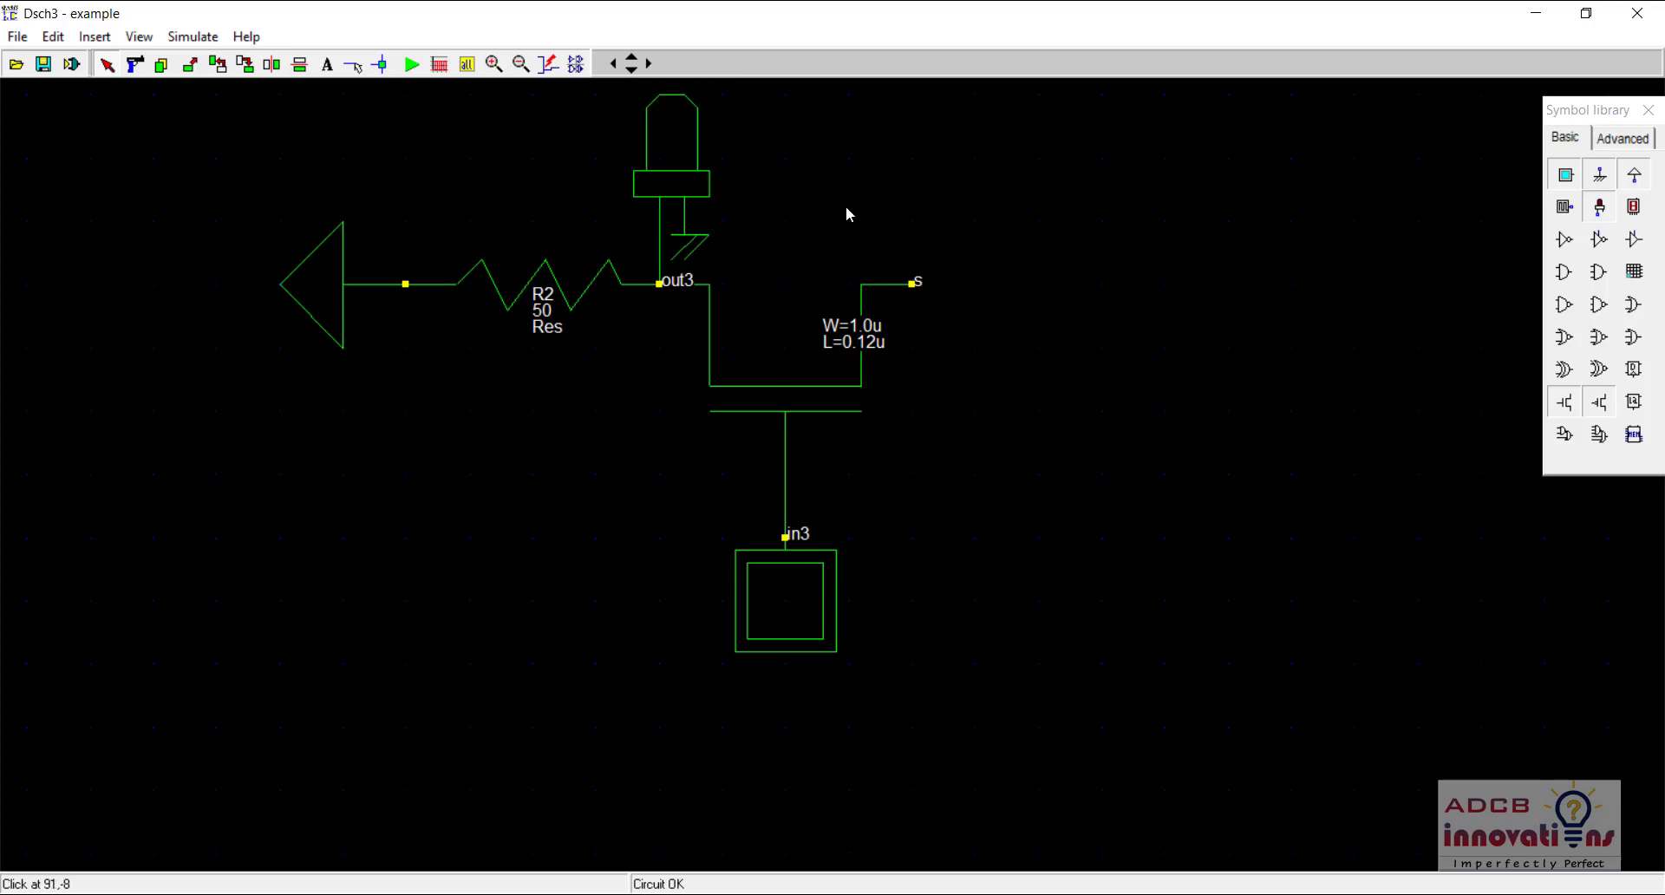
Place a ground symbol, rotate it vertical and connect it to source s
click(1599, 177)
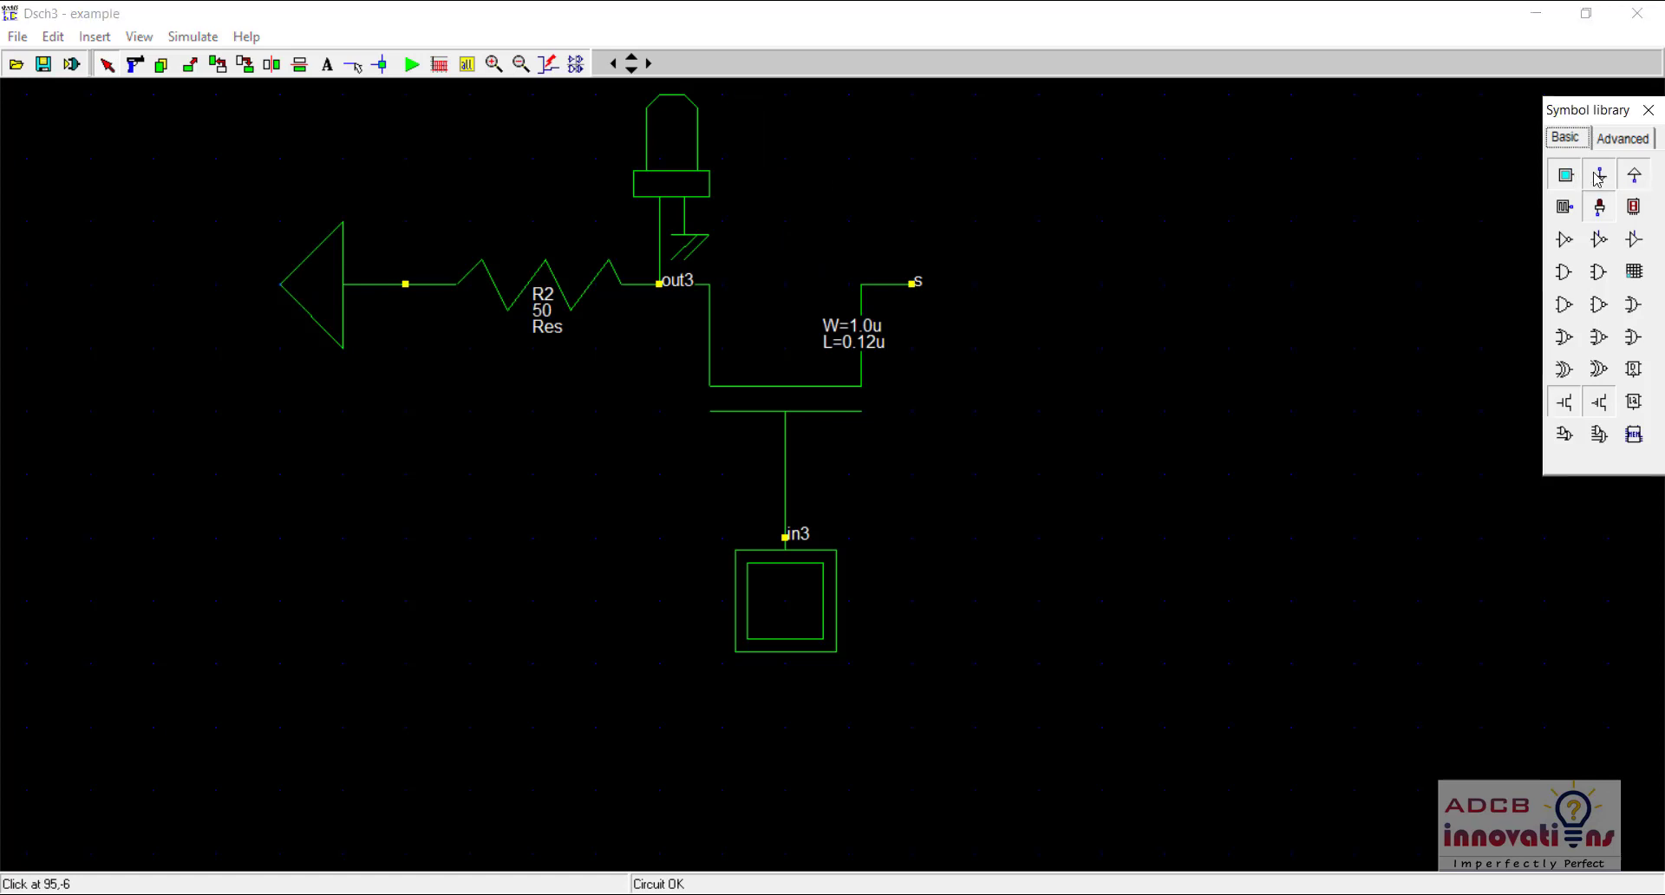
click(990, 382)
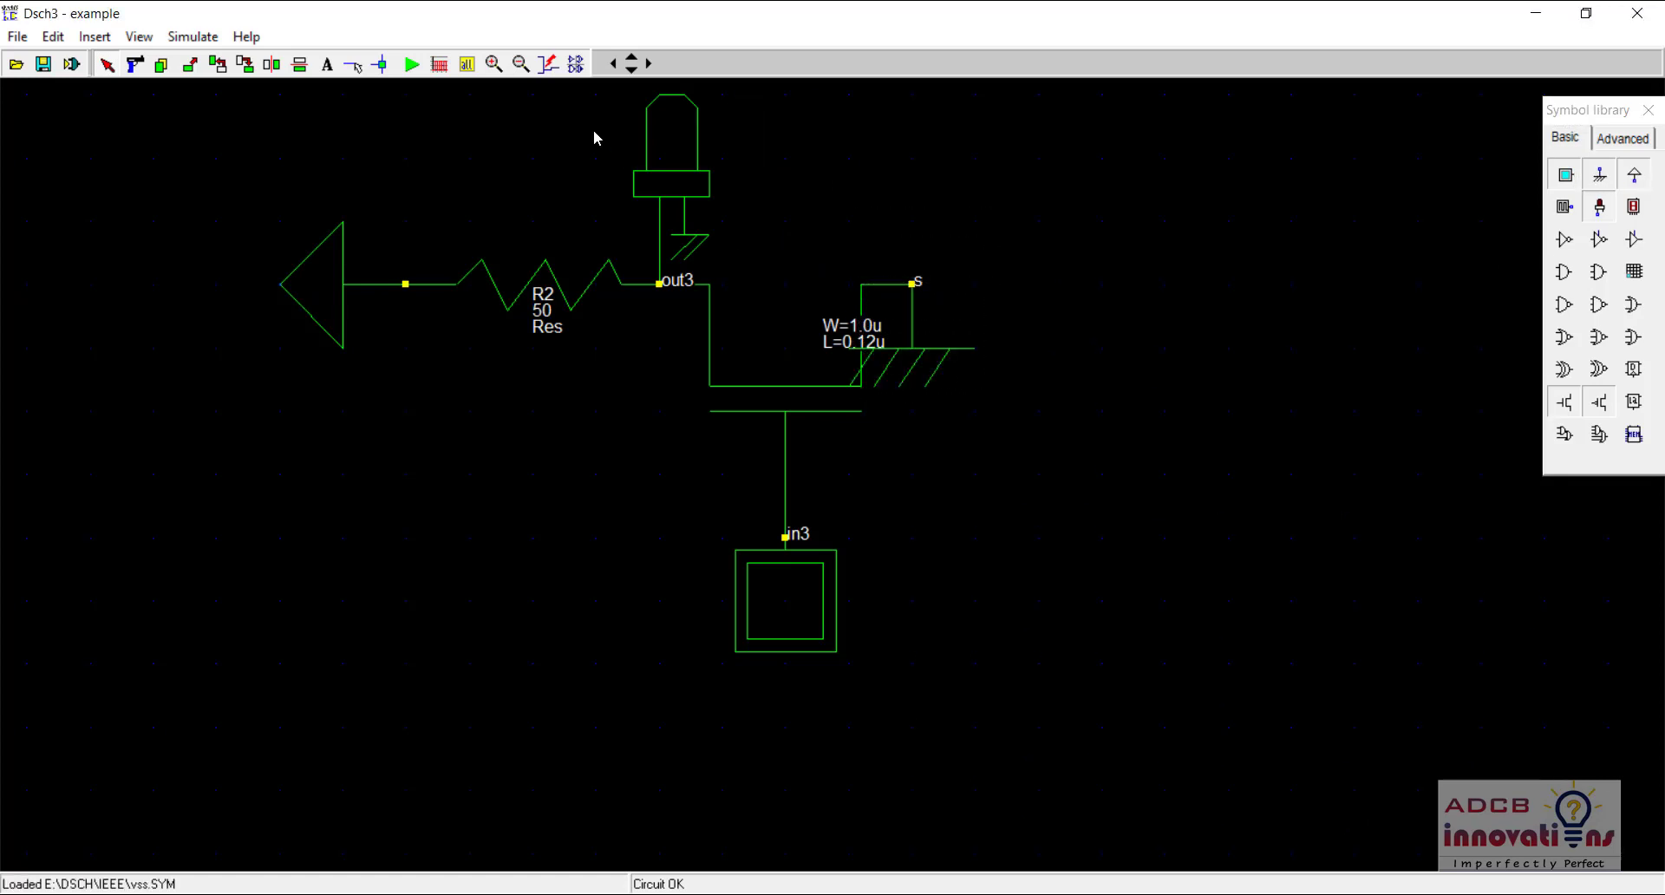
click(218, 63)
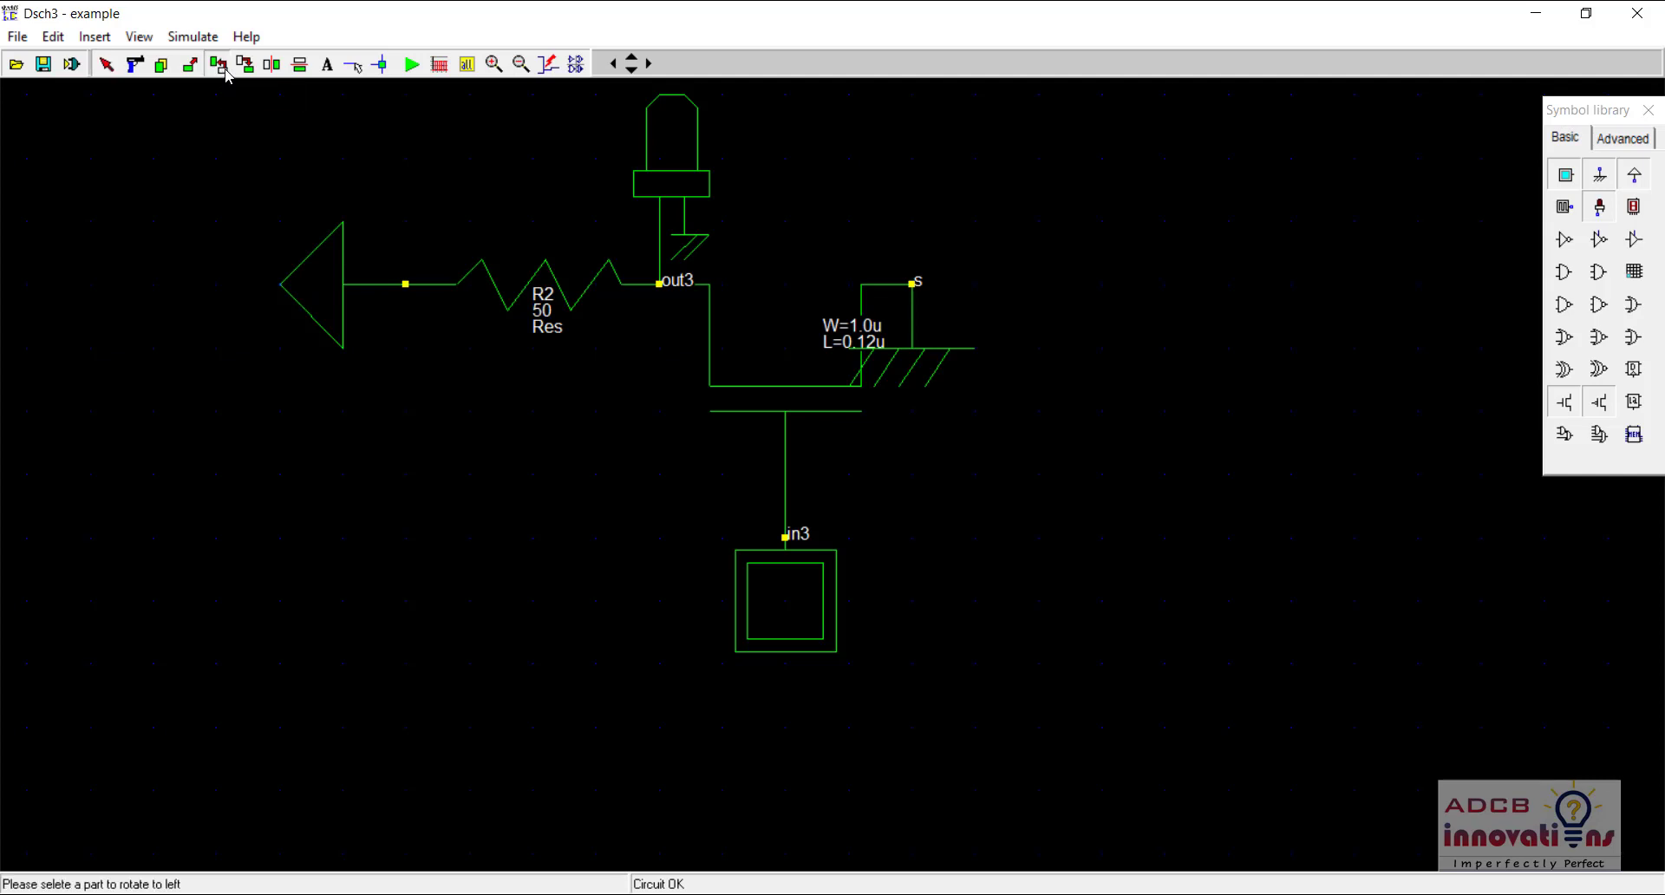
click(902, 349)
drag(925, 348, 983, 303)
click(1139, 344)
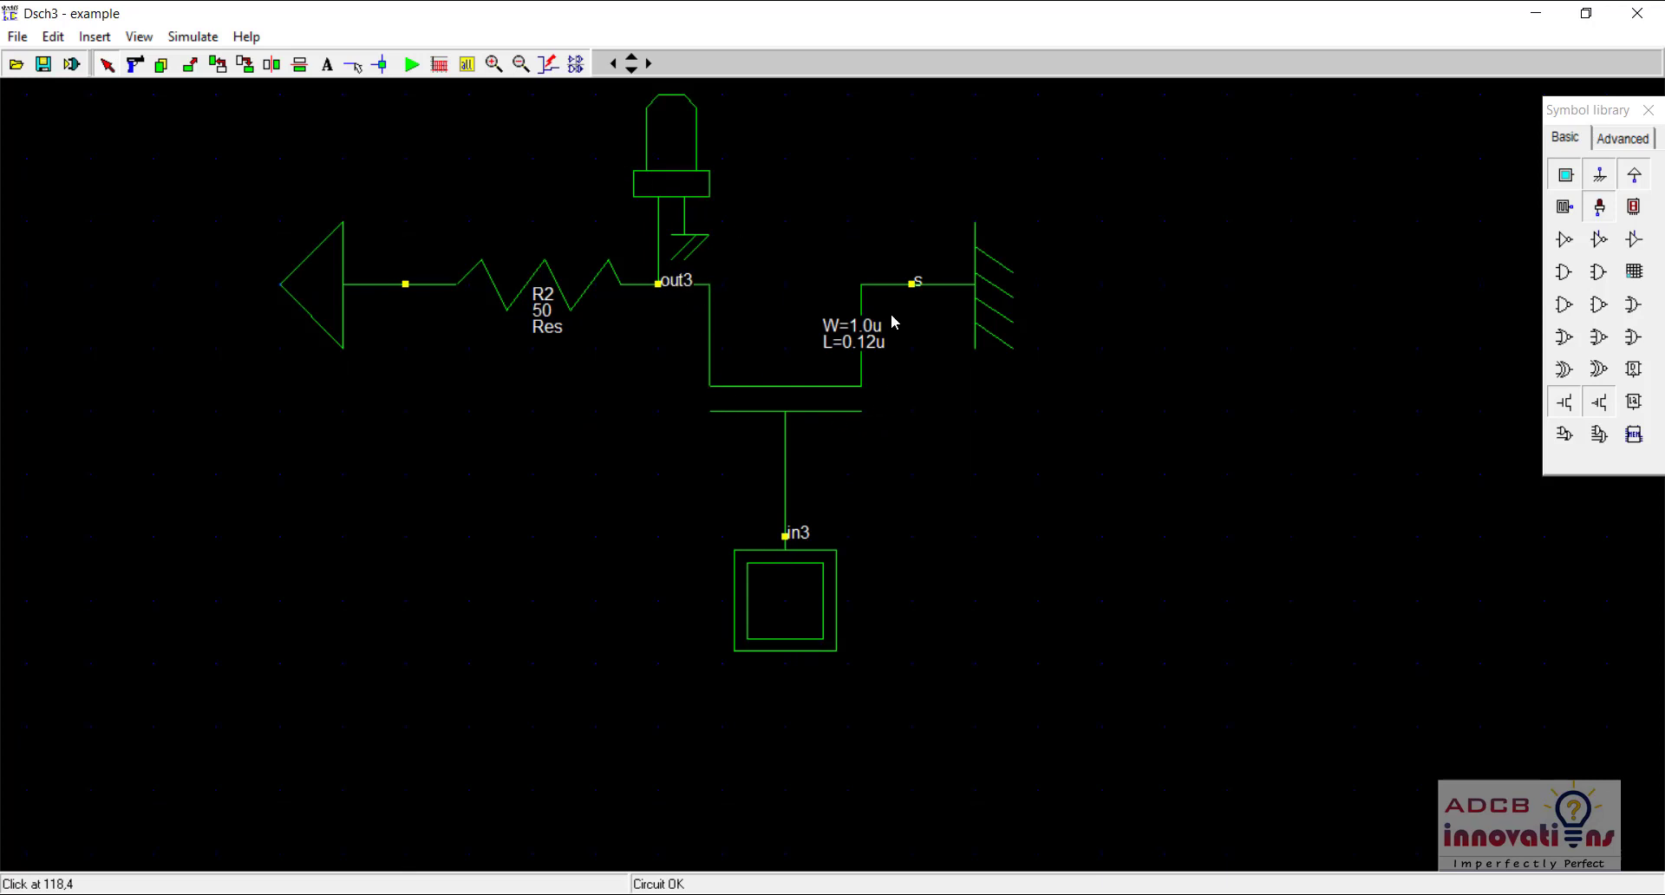
Run the simulation and set in3 to 1 so the out3 LED goes dark
click(412, 65)
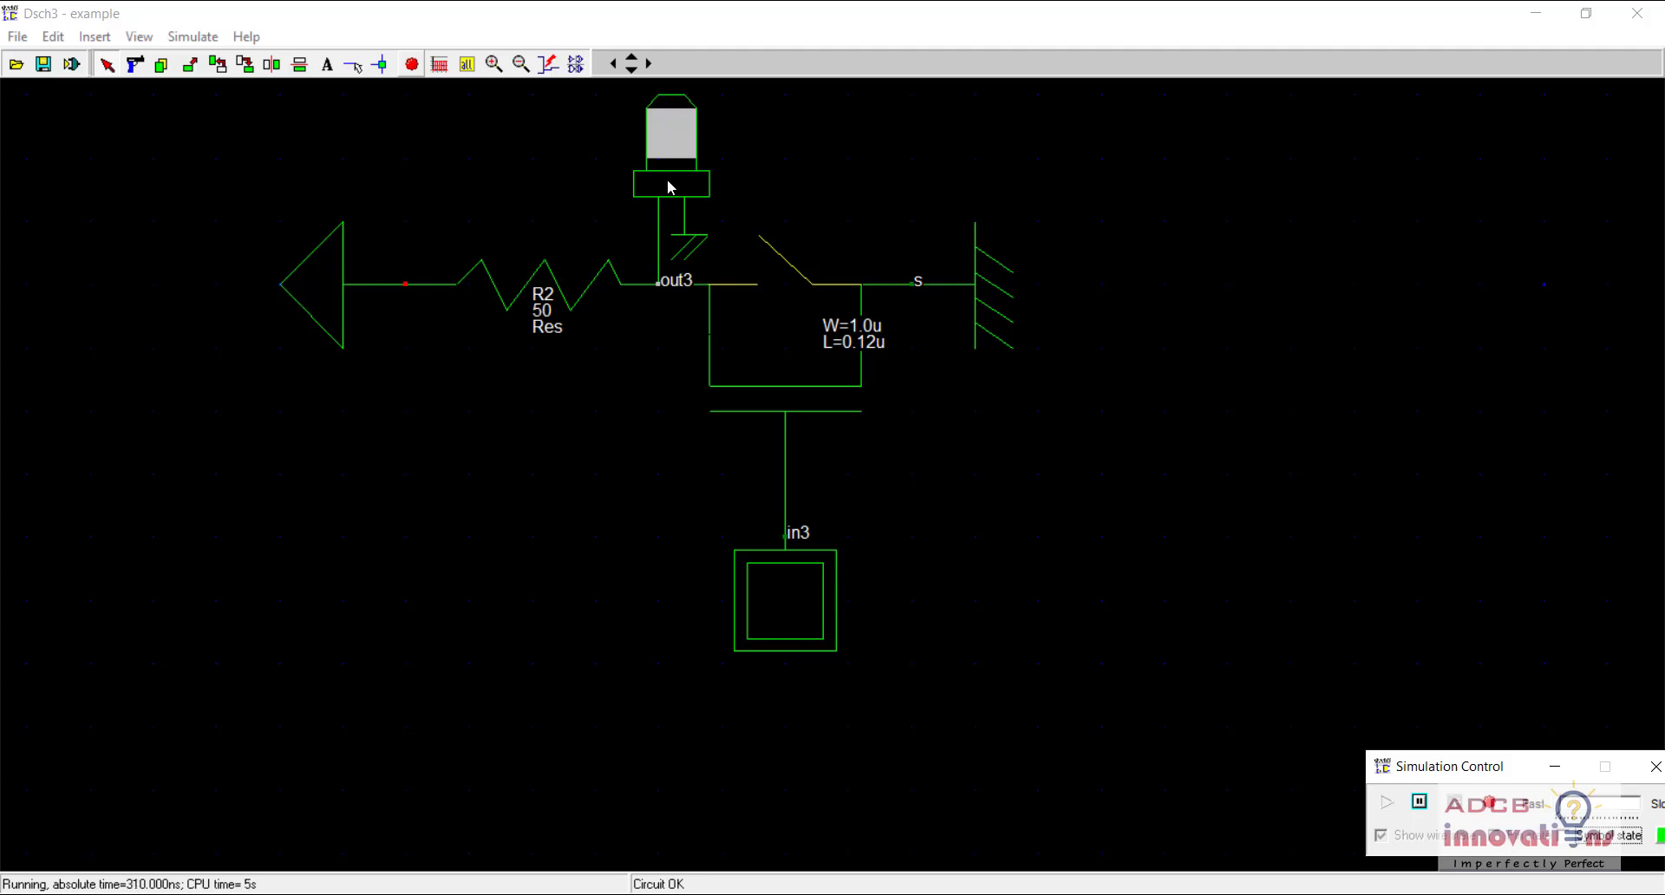
click(785, 605)
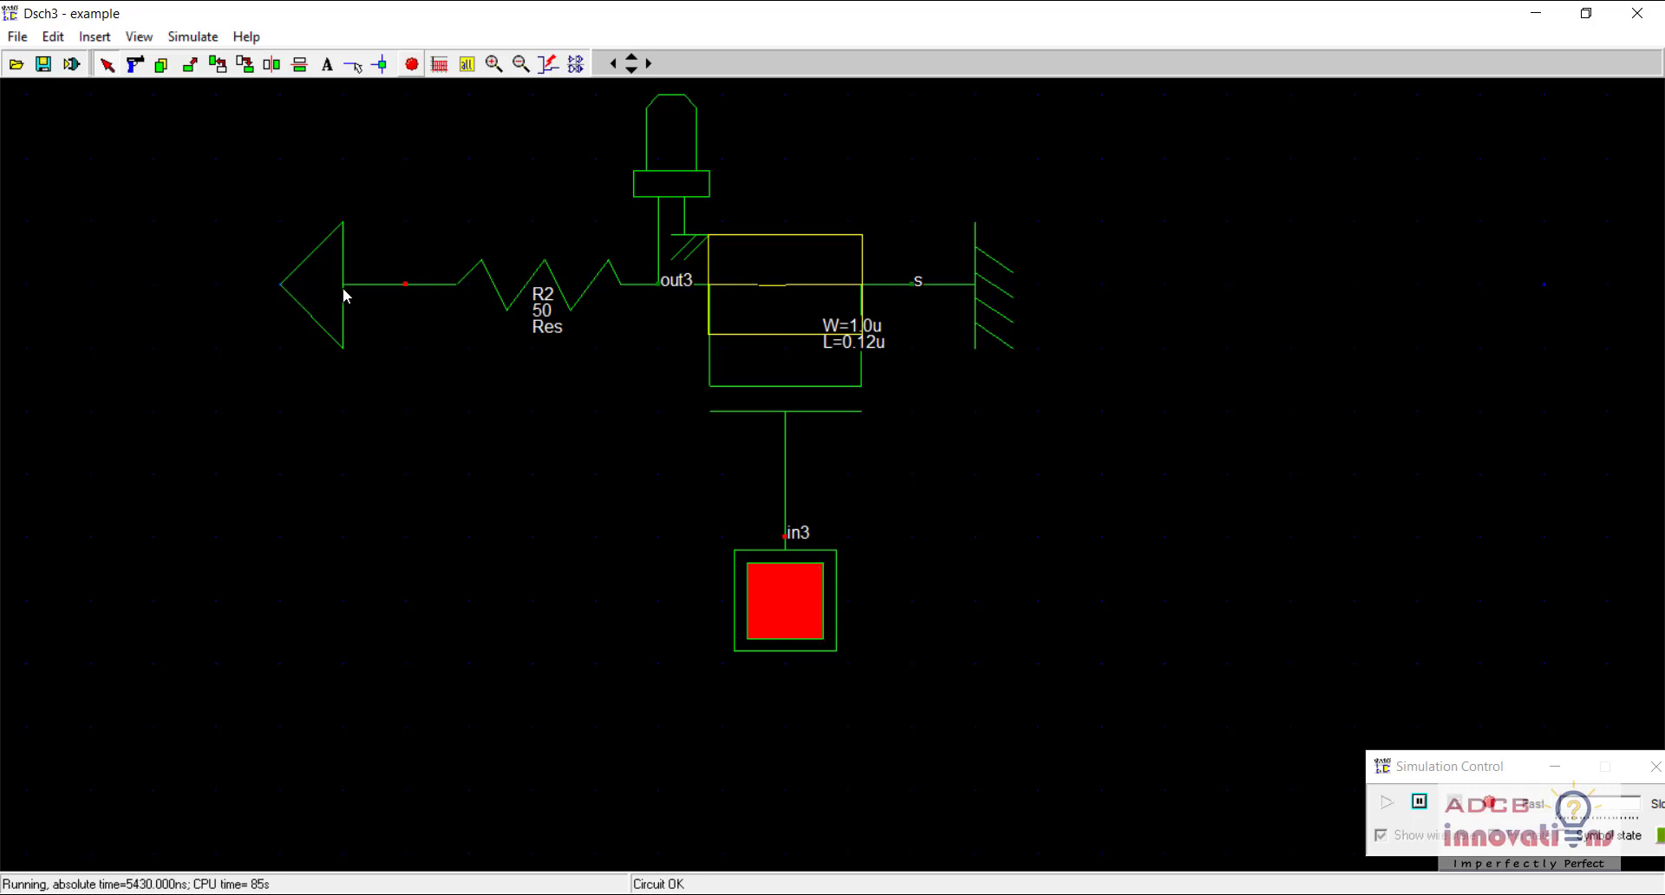
Stop the running simulation of the NMOS circuit, halting it at about 5570 ns
click(411, 75)
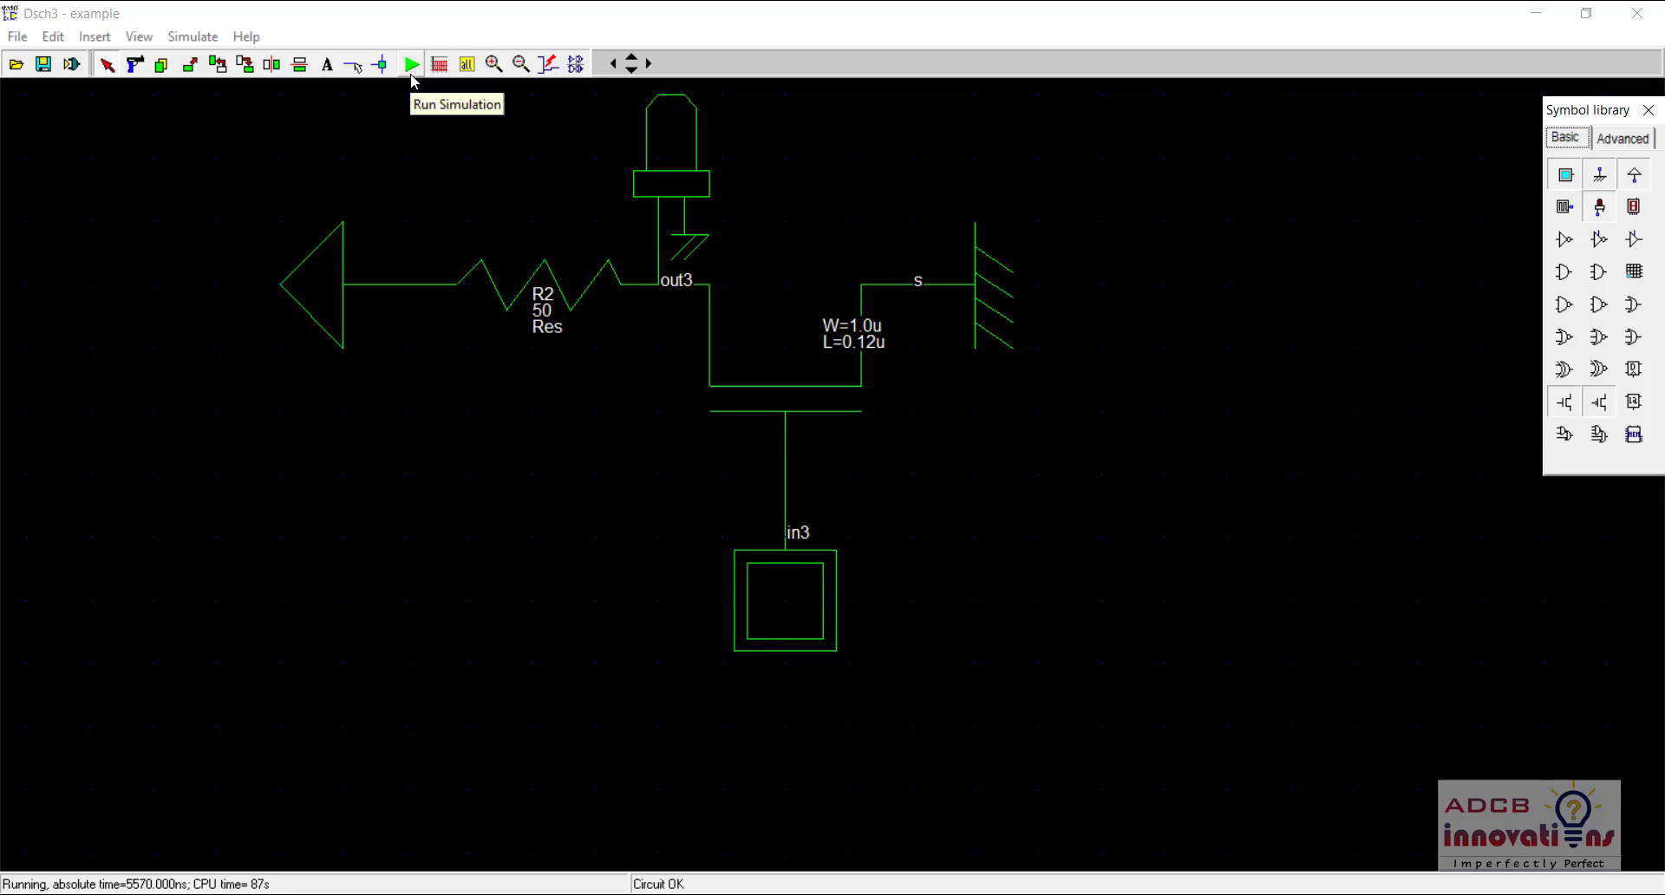